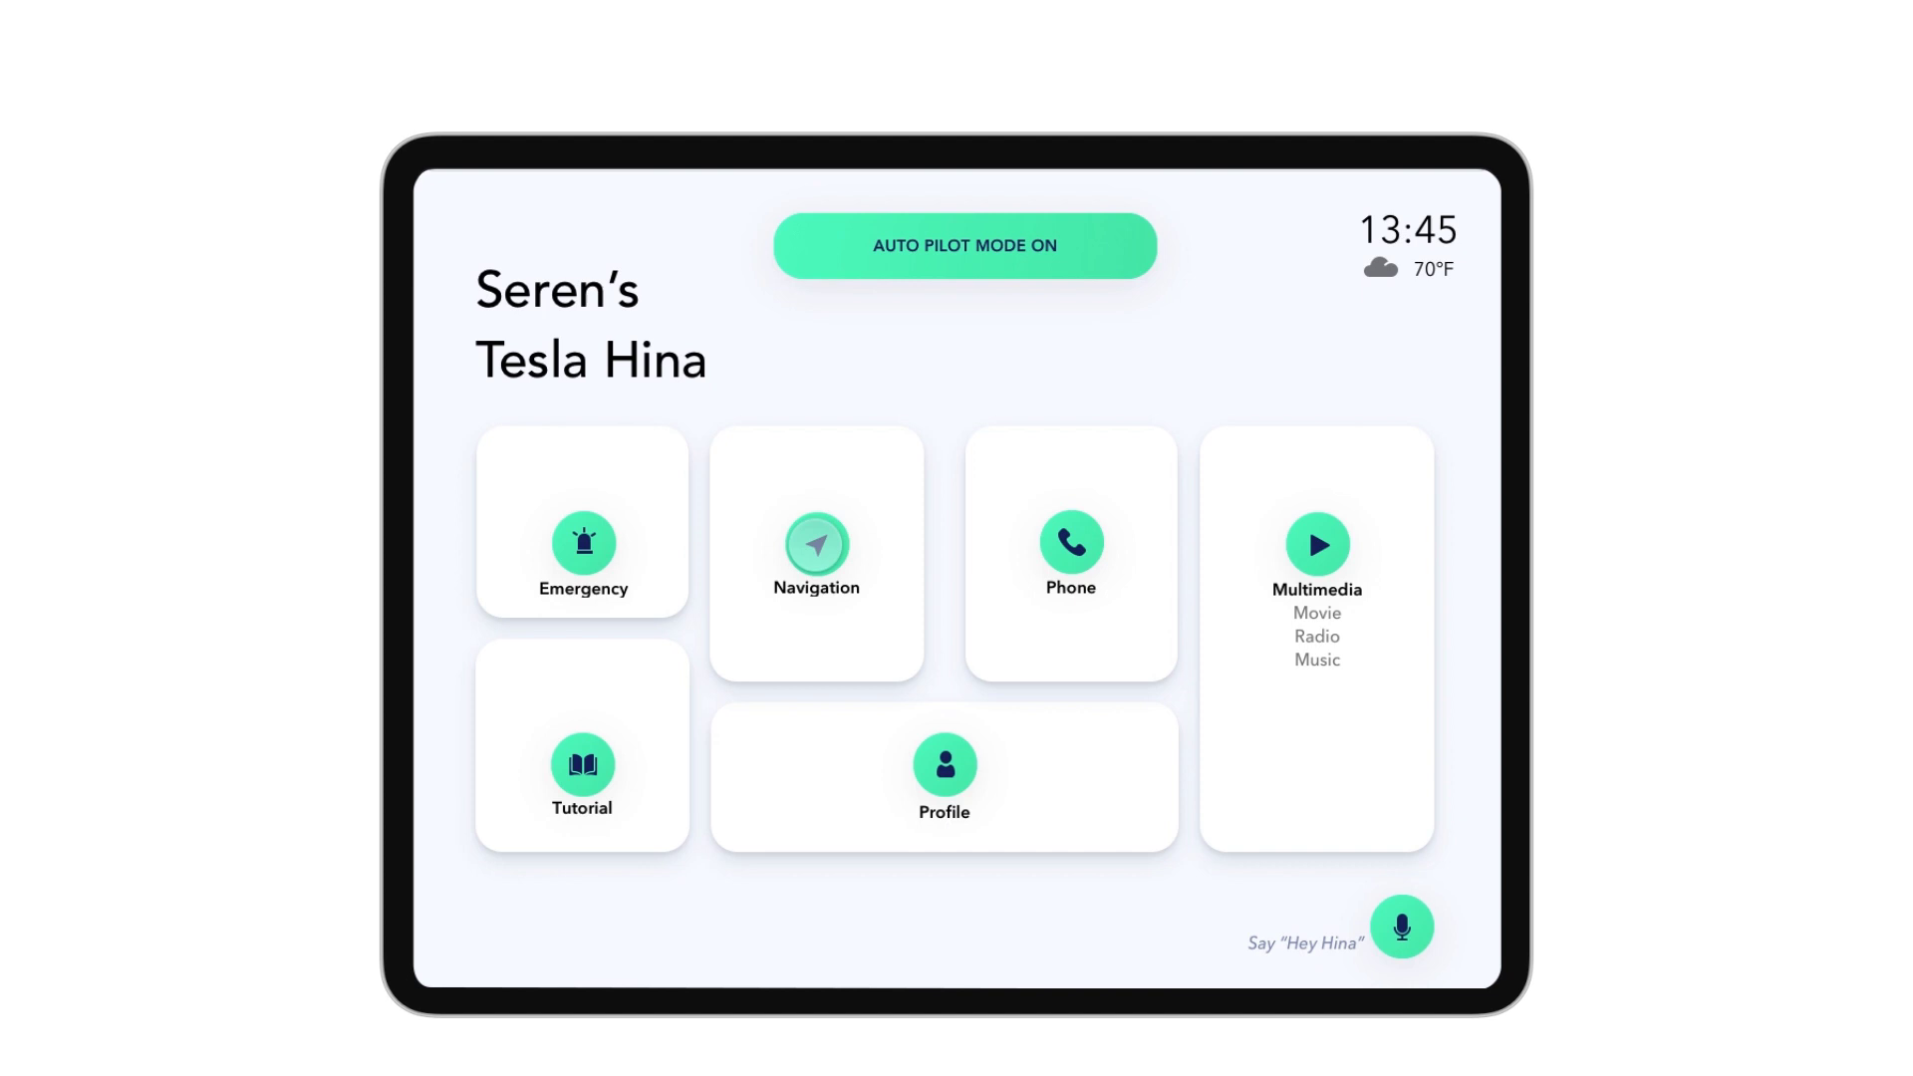
Start the navigation route to My Home, then return to the home dashboard
click(816, 544)
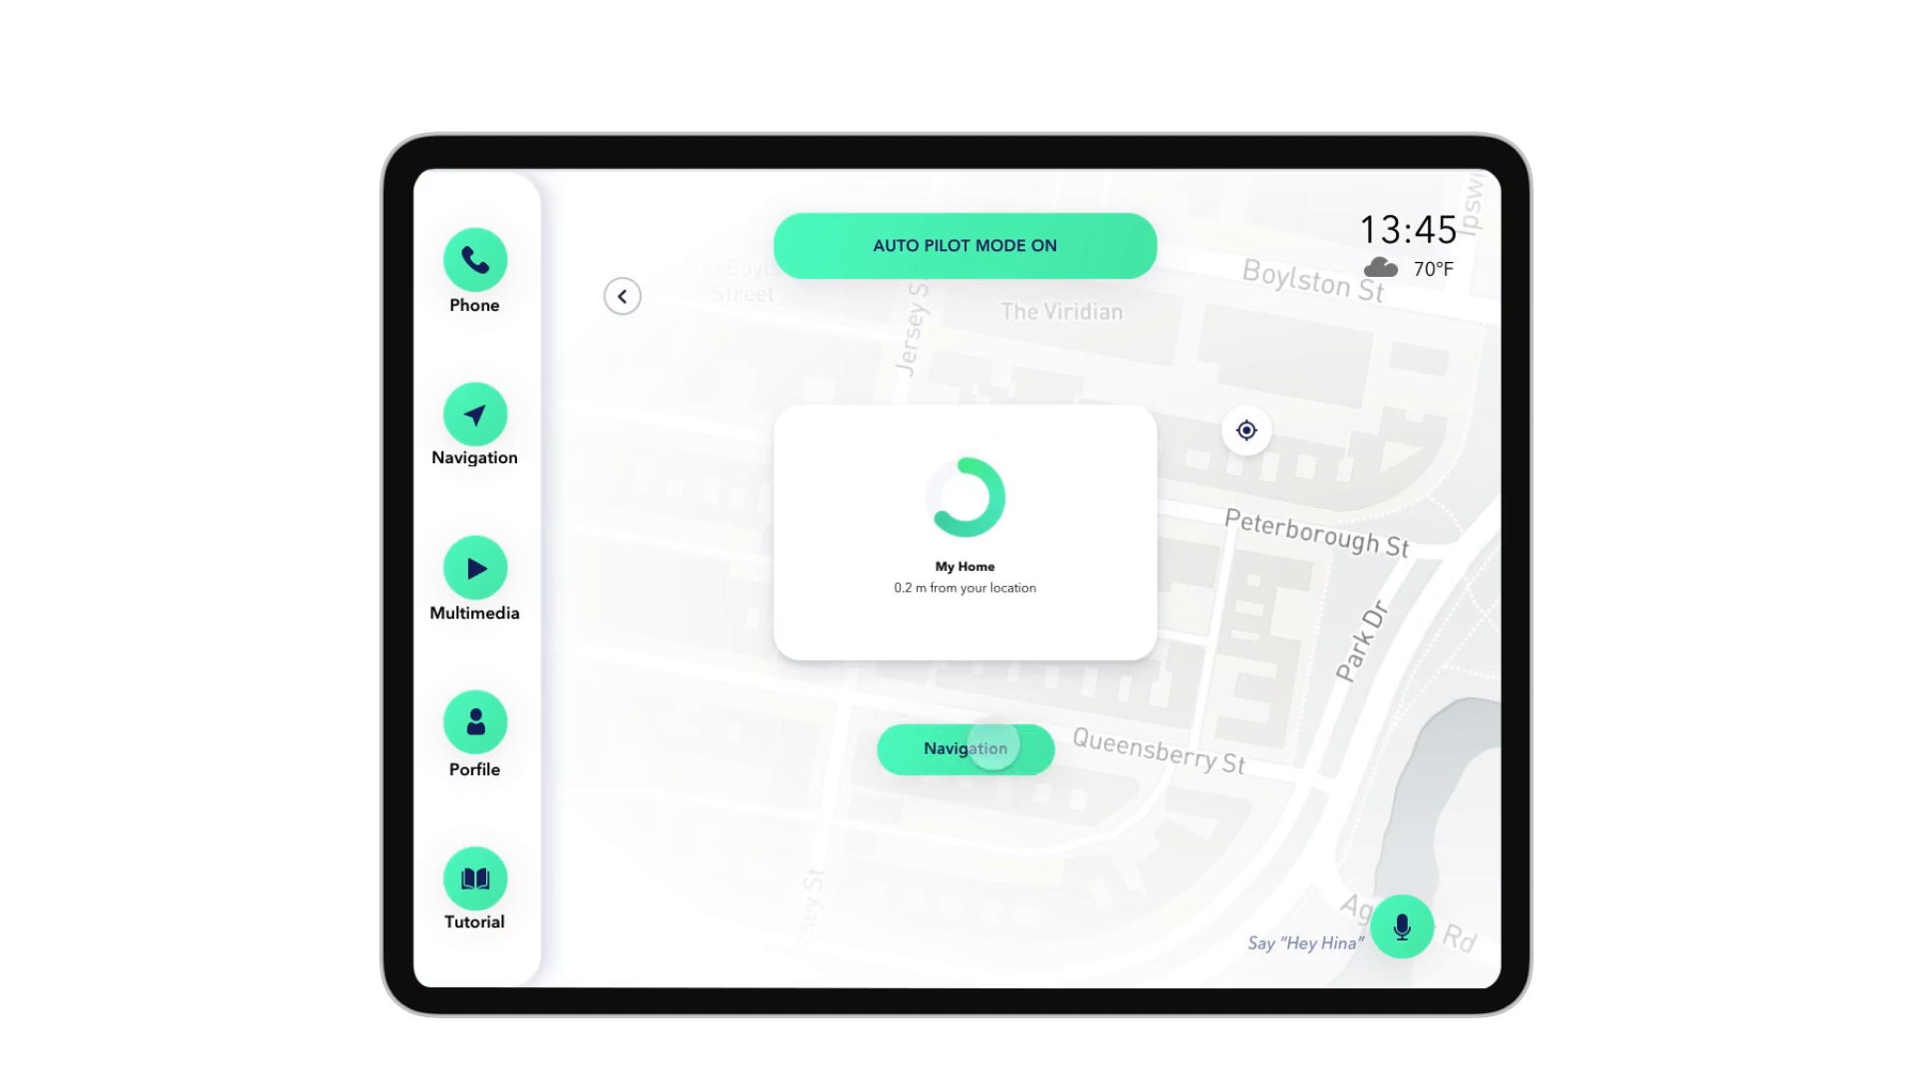
click(987, 750)
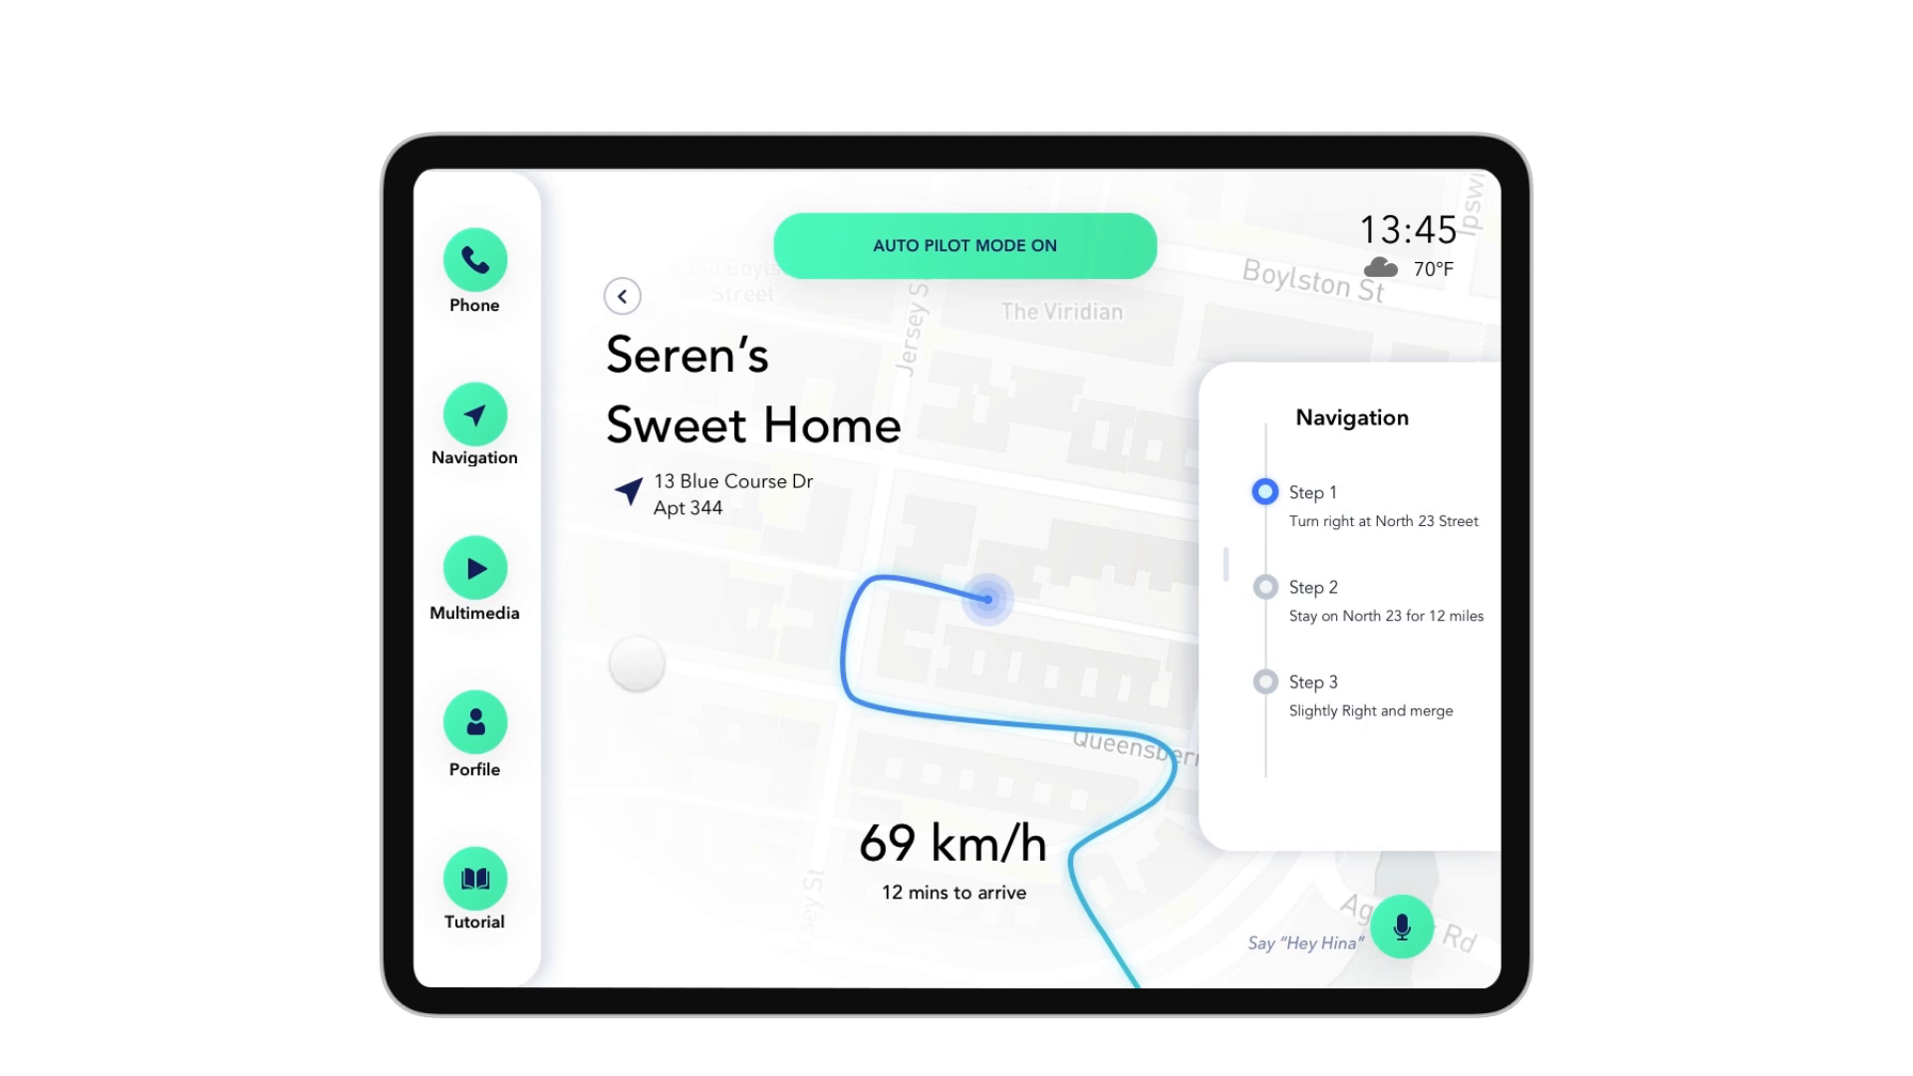
click(622, 296)
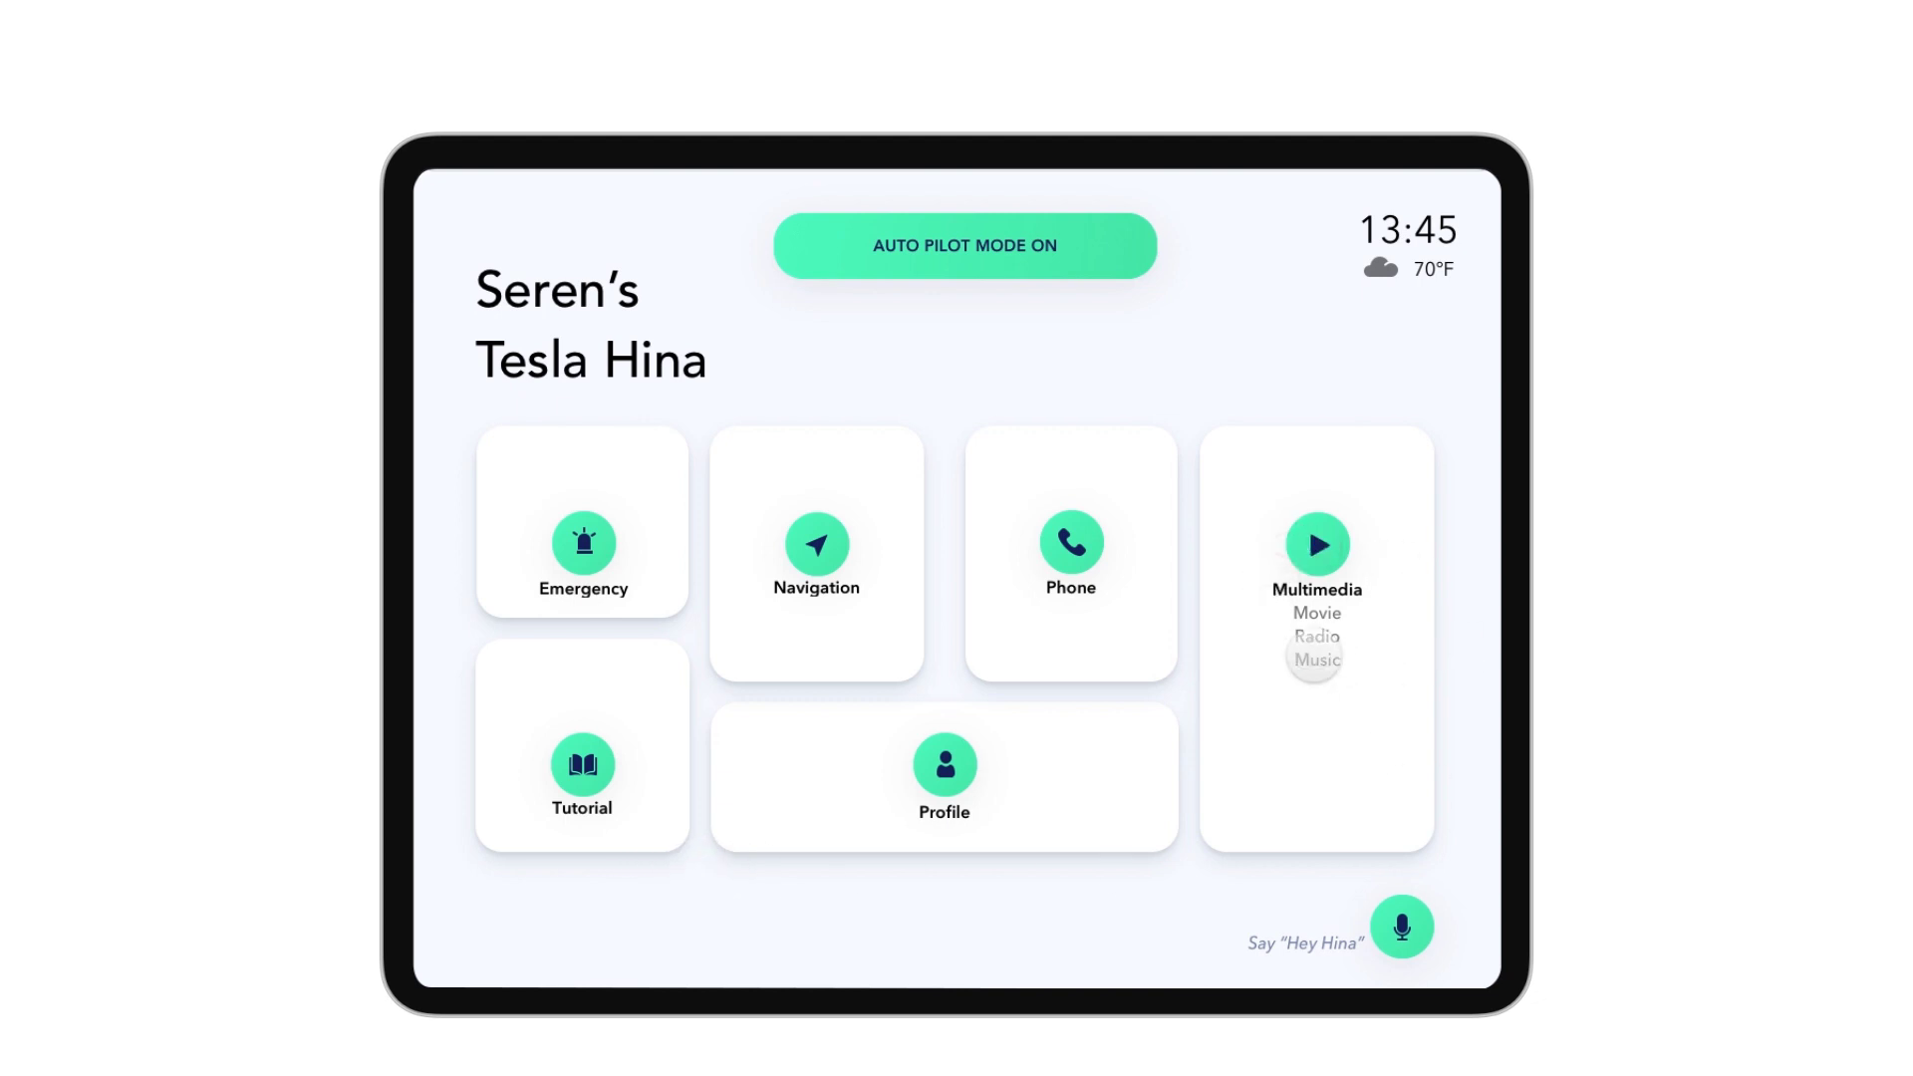
Glance at the music player, then open the vehicle Info overview from the Profile tile
click(1317, 661)
click(516, 296)
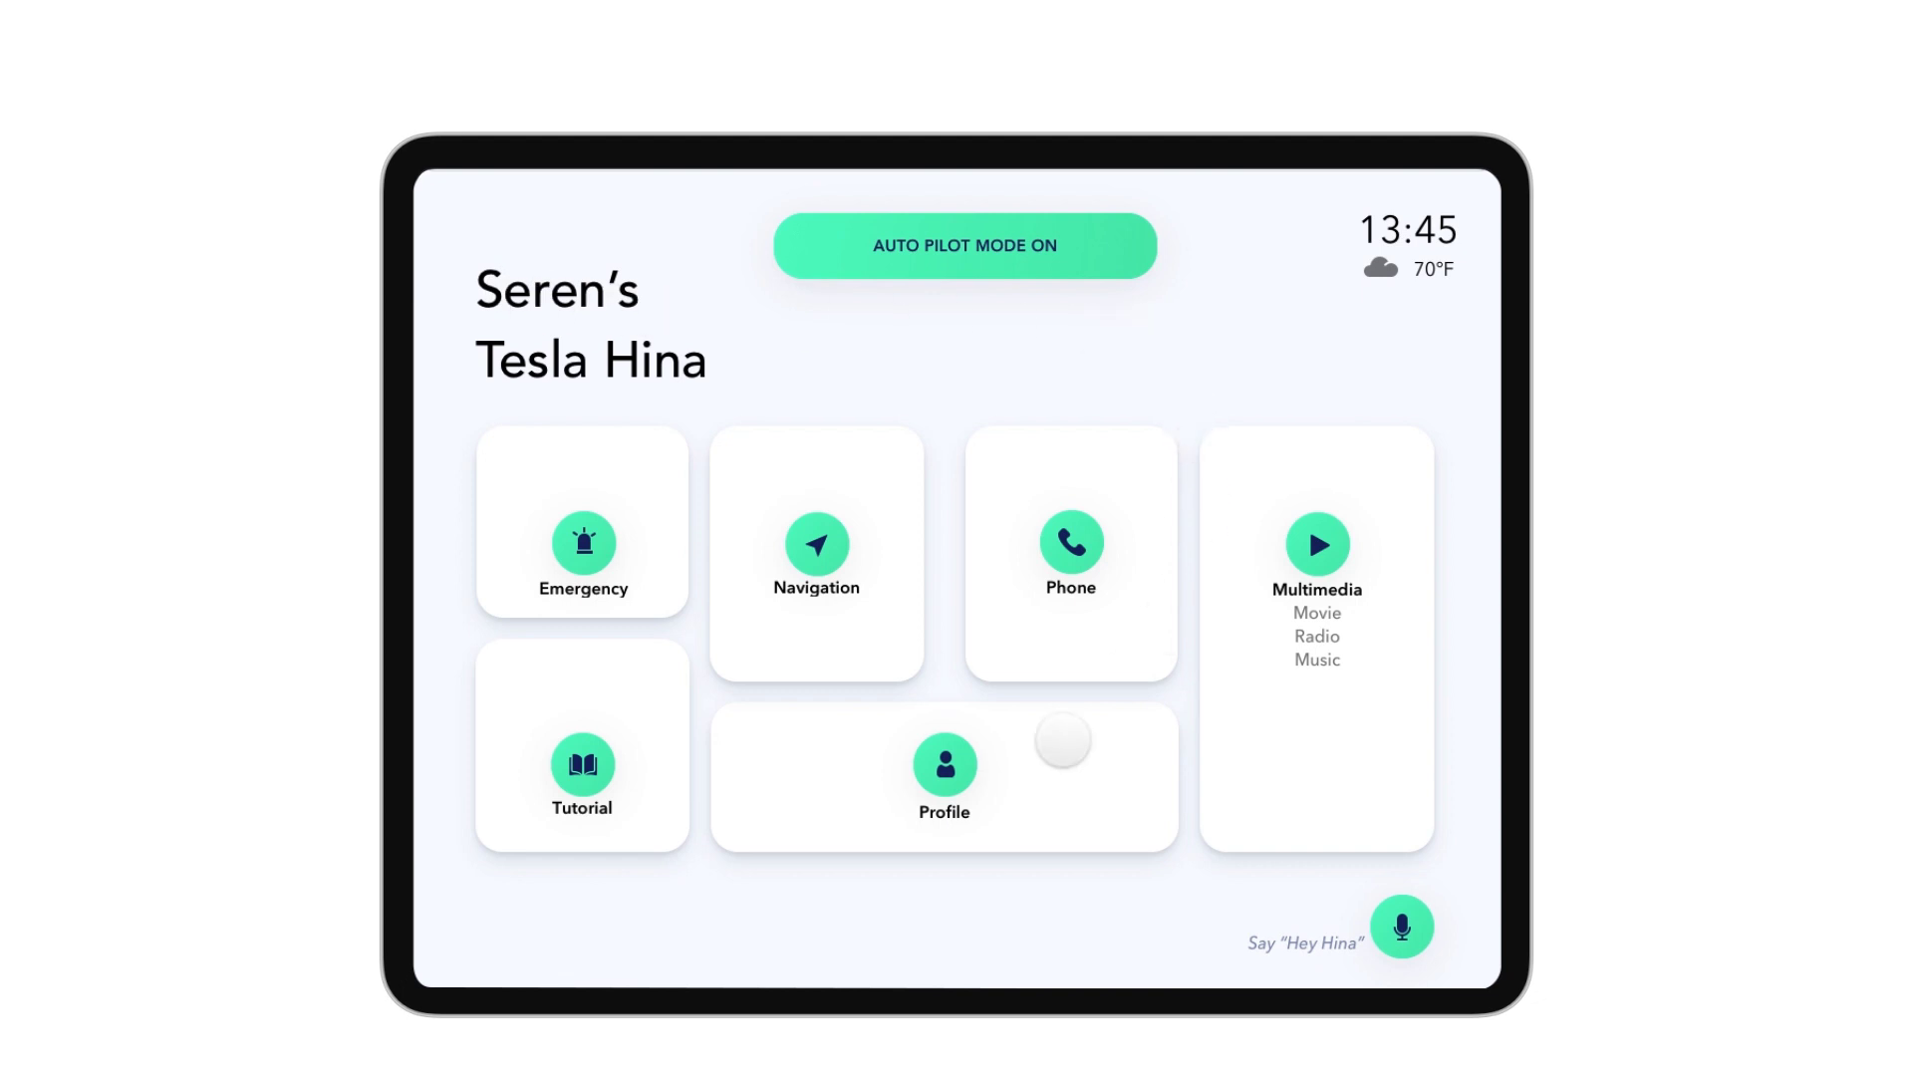
click(895, 787)
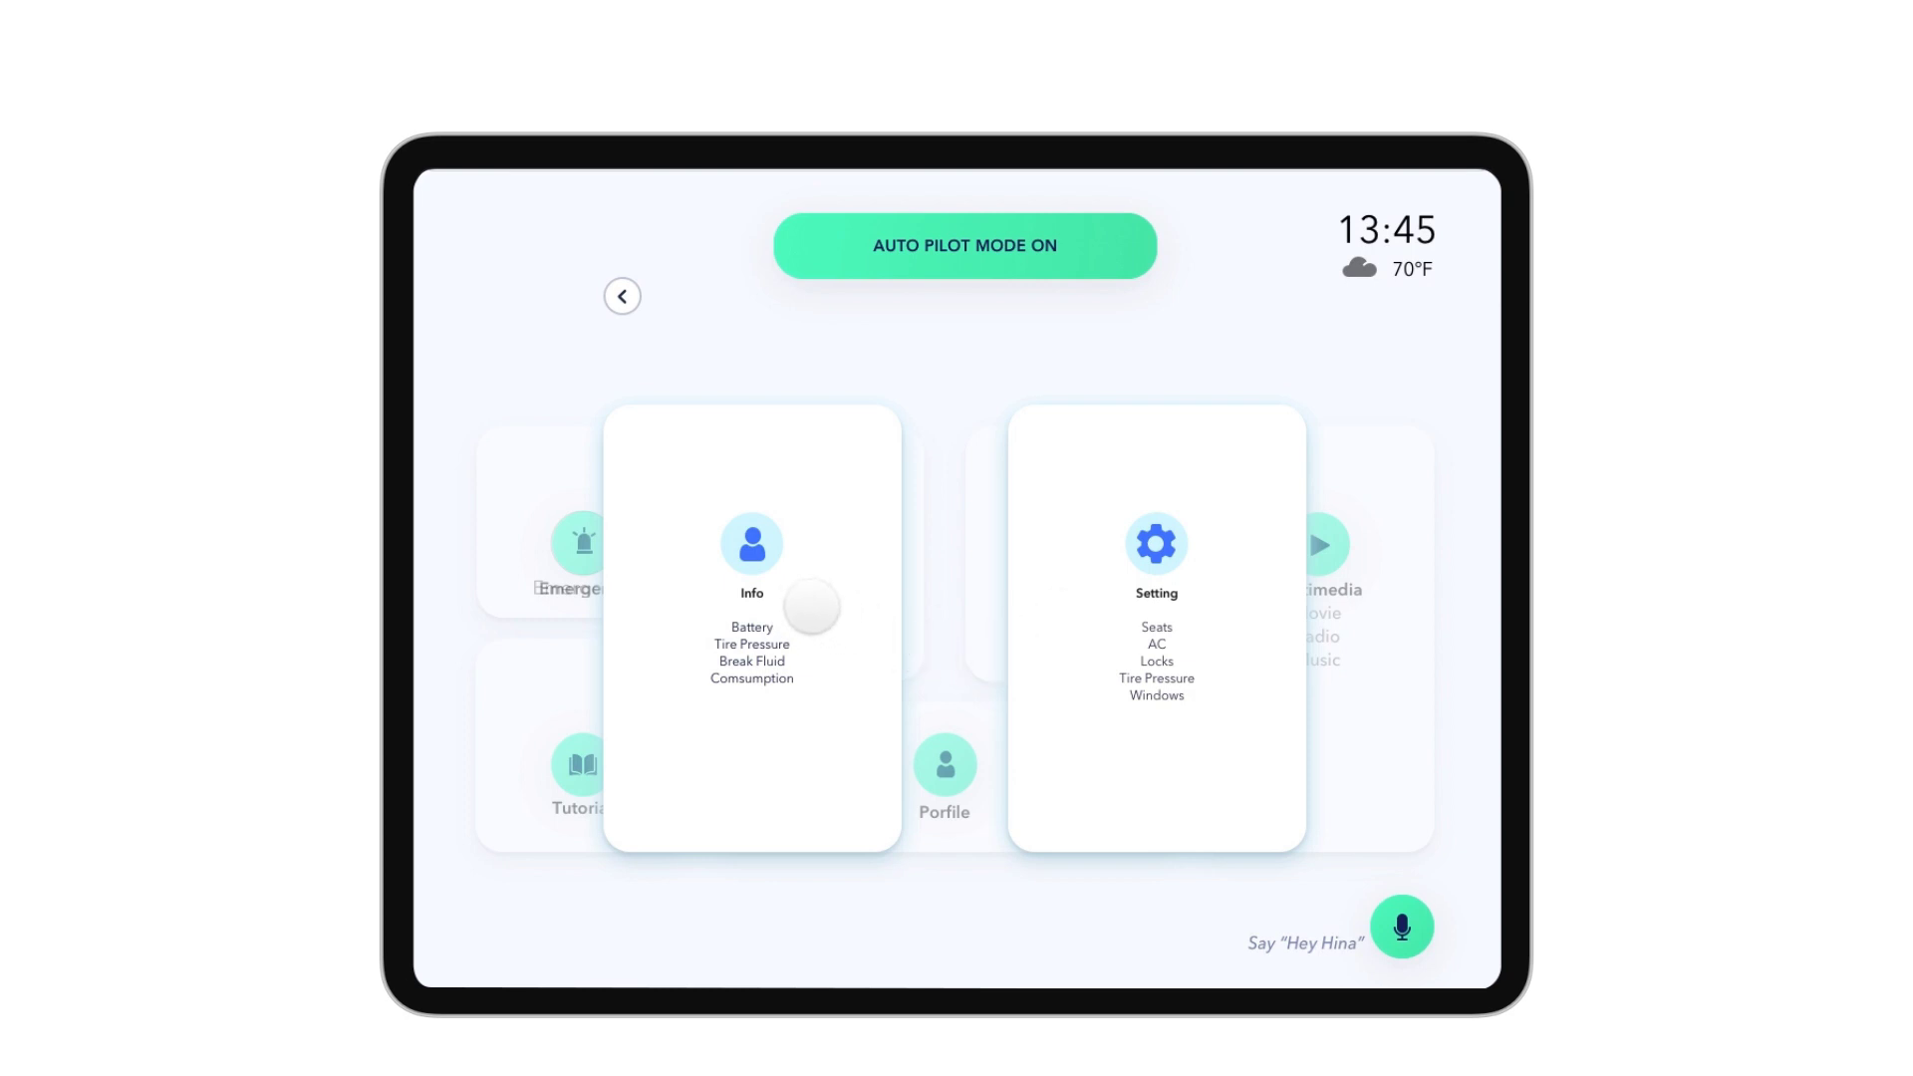
click(805, 601)
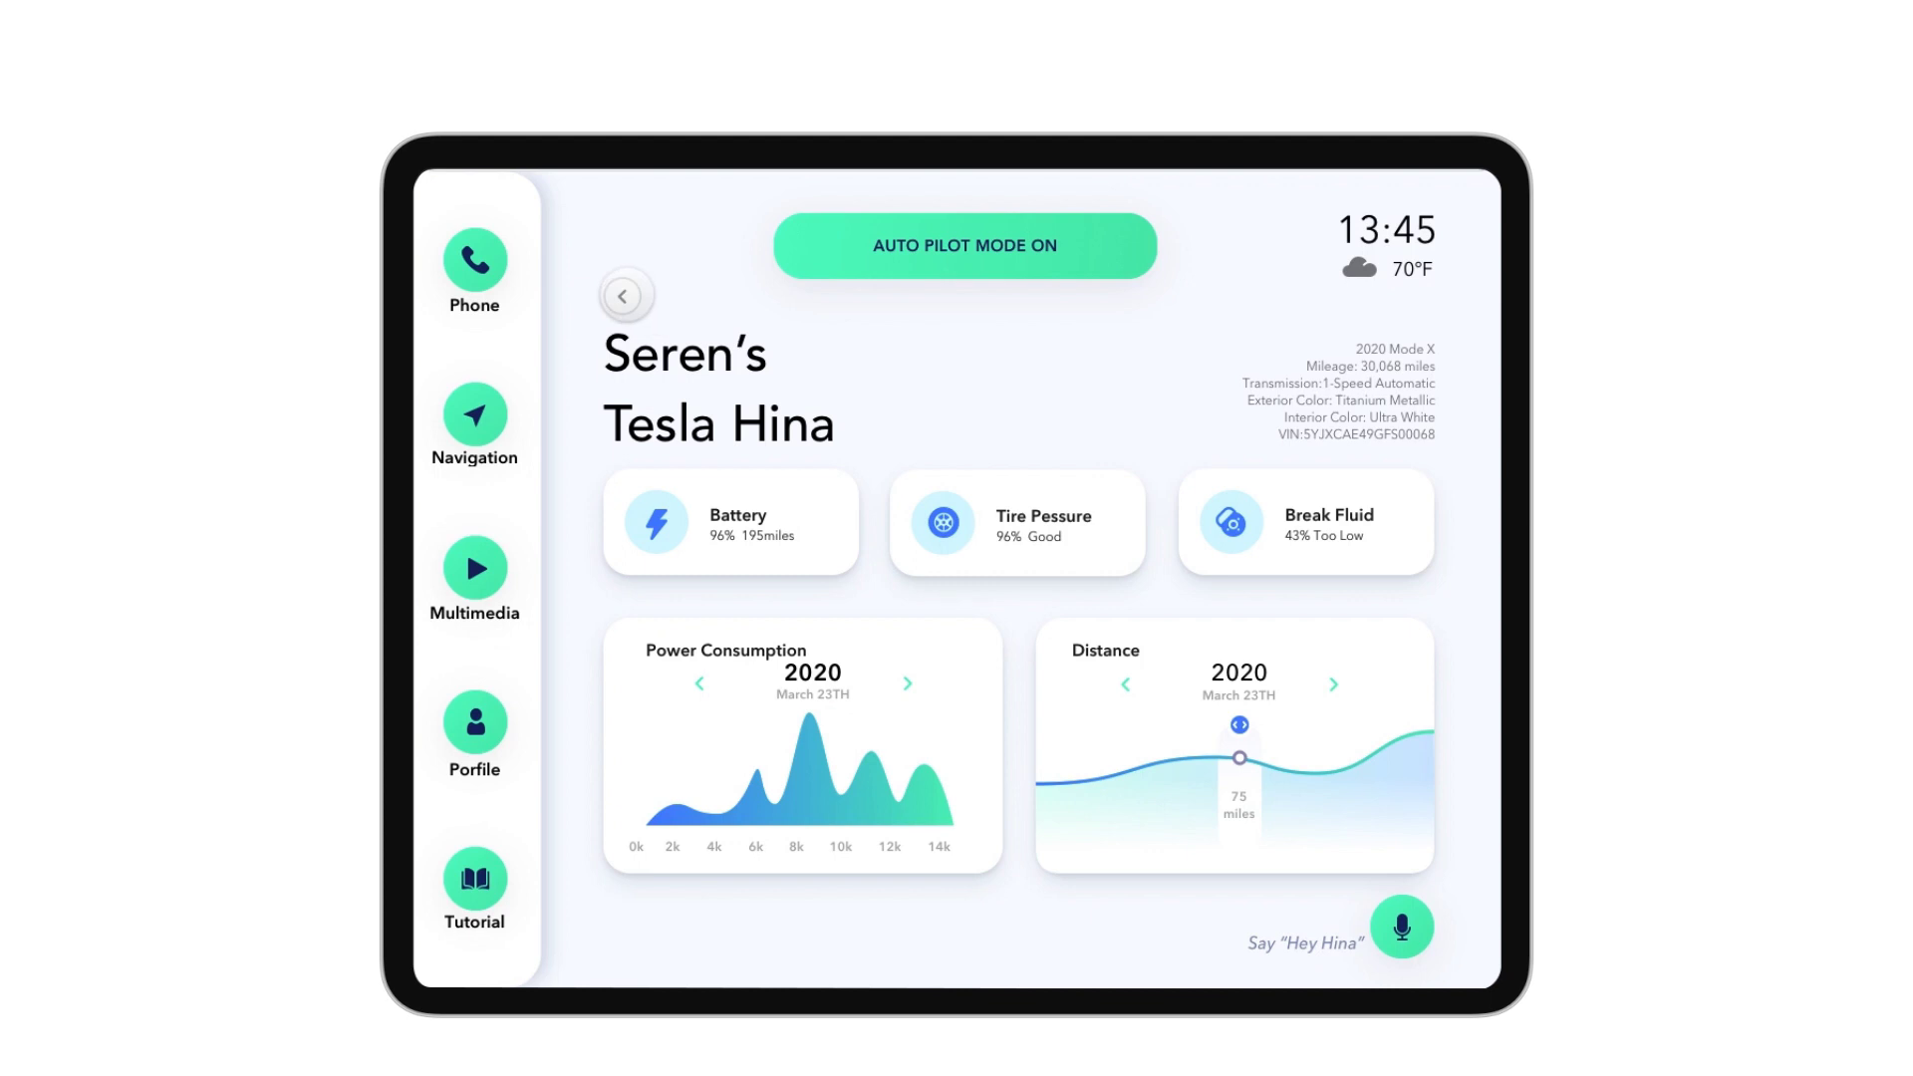
Open the Door Lock vehicle controls screen through Profile and Setting
click(621, 296)
click(1024, 789)
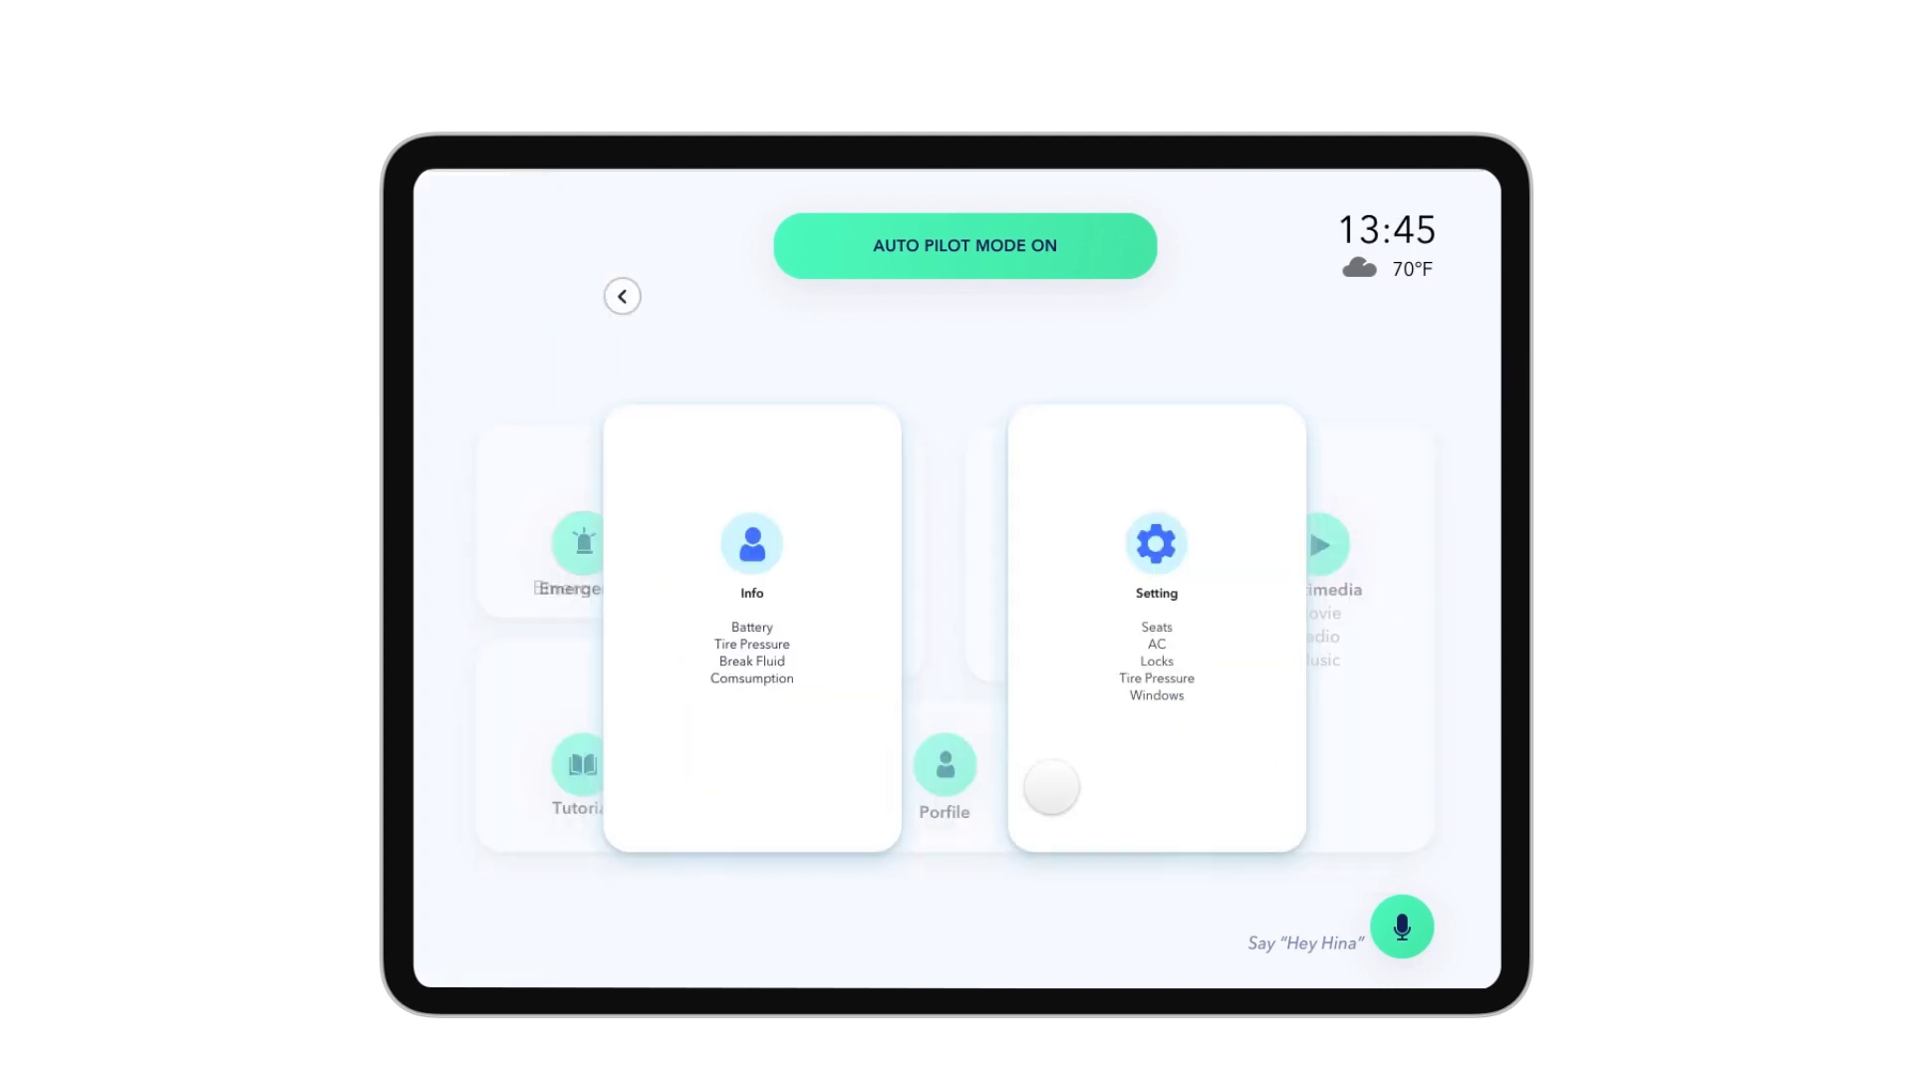
click(1111, 715)
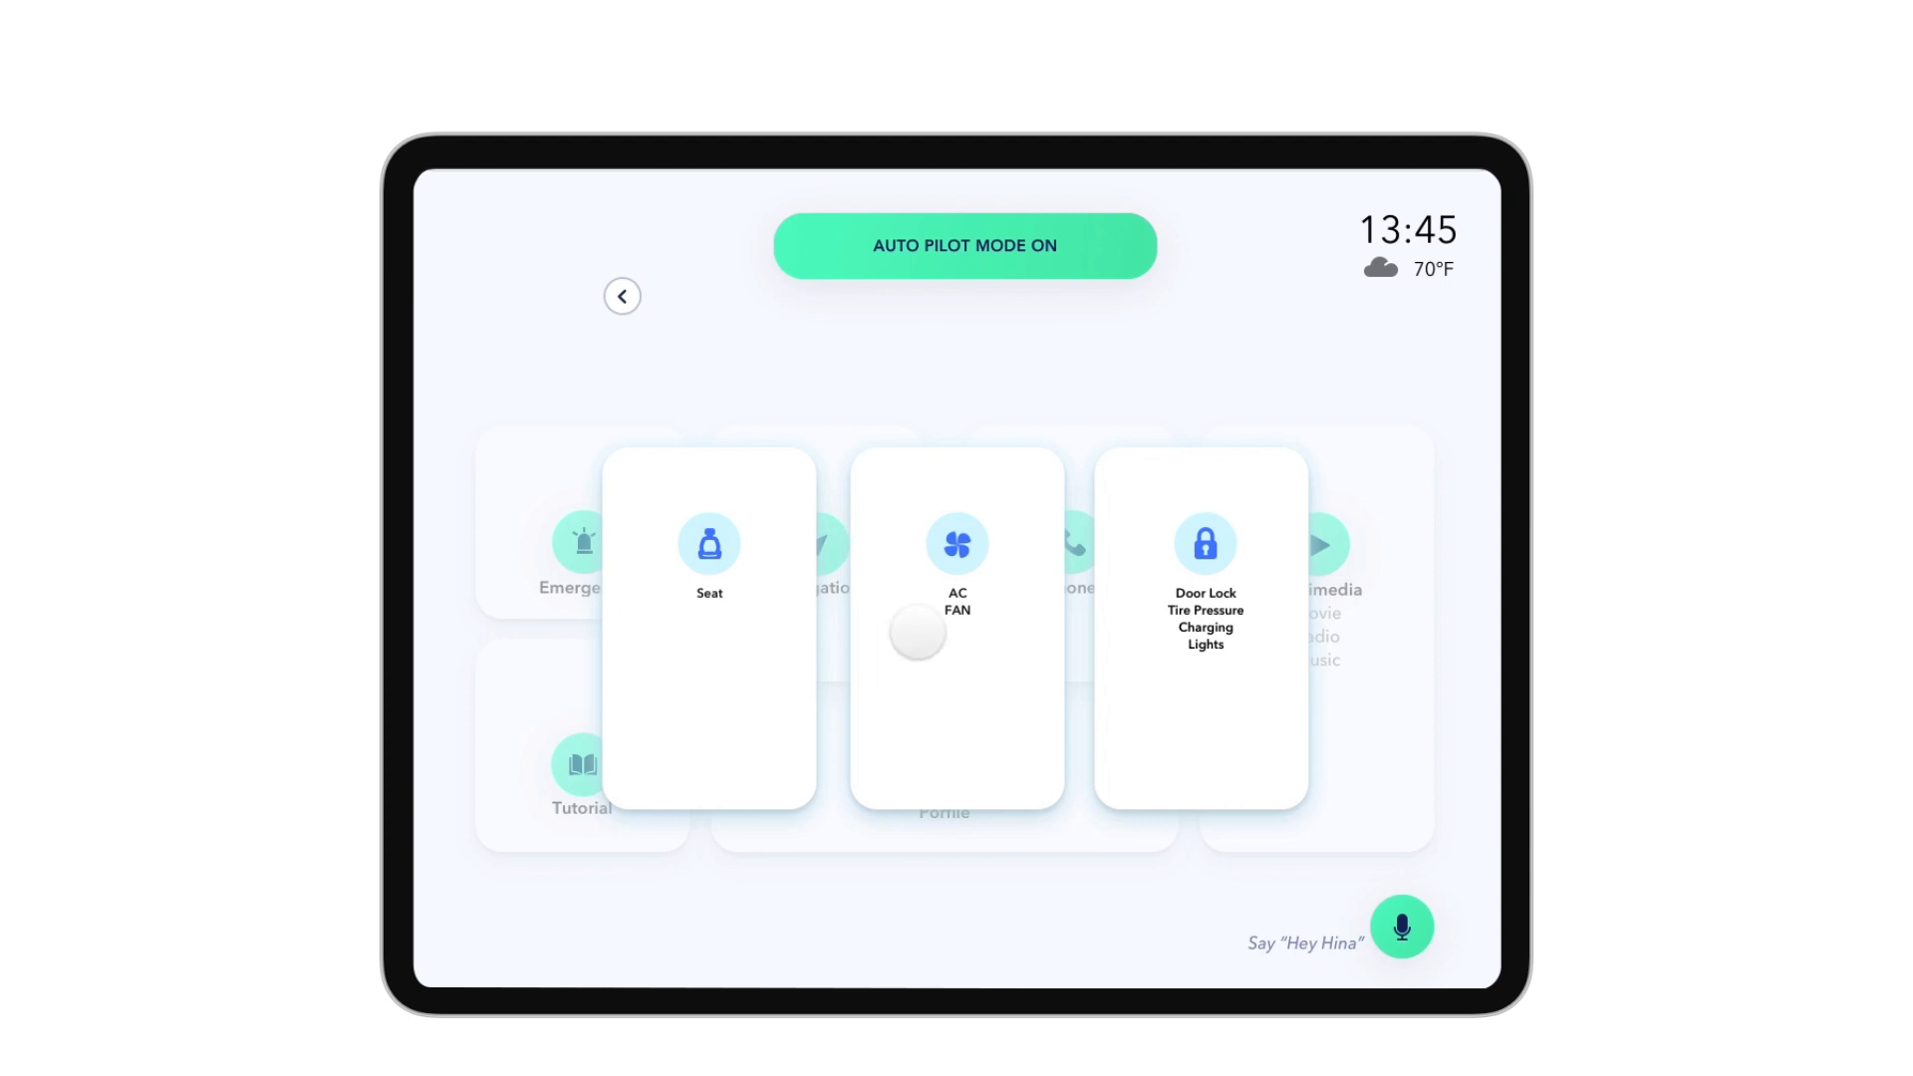
click(1271, 593)
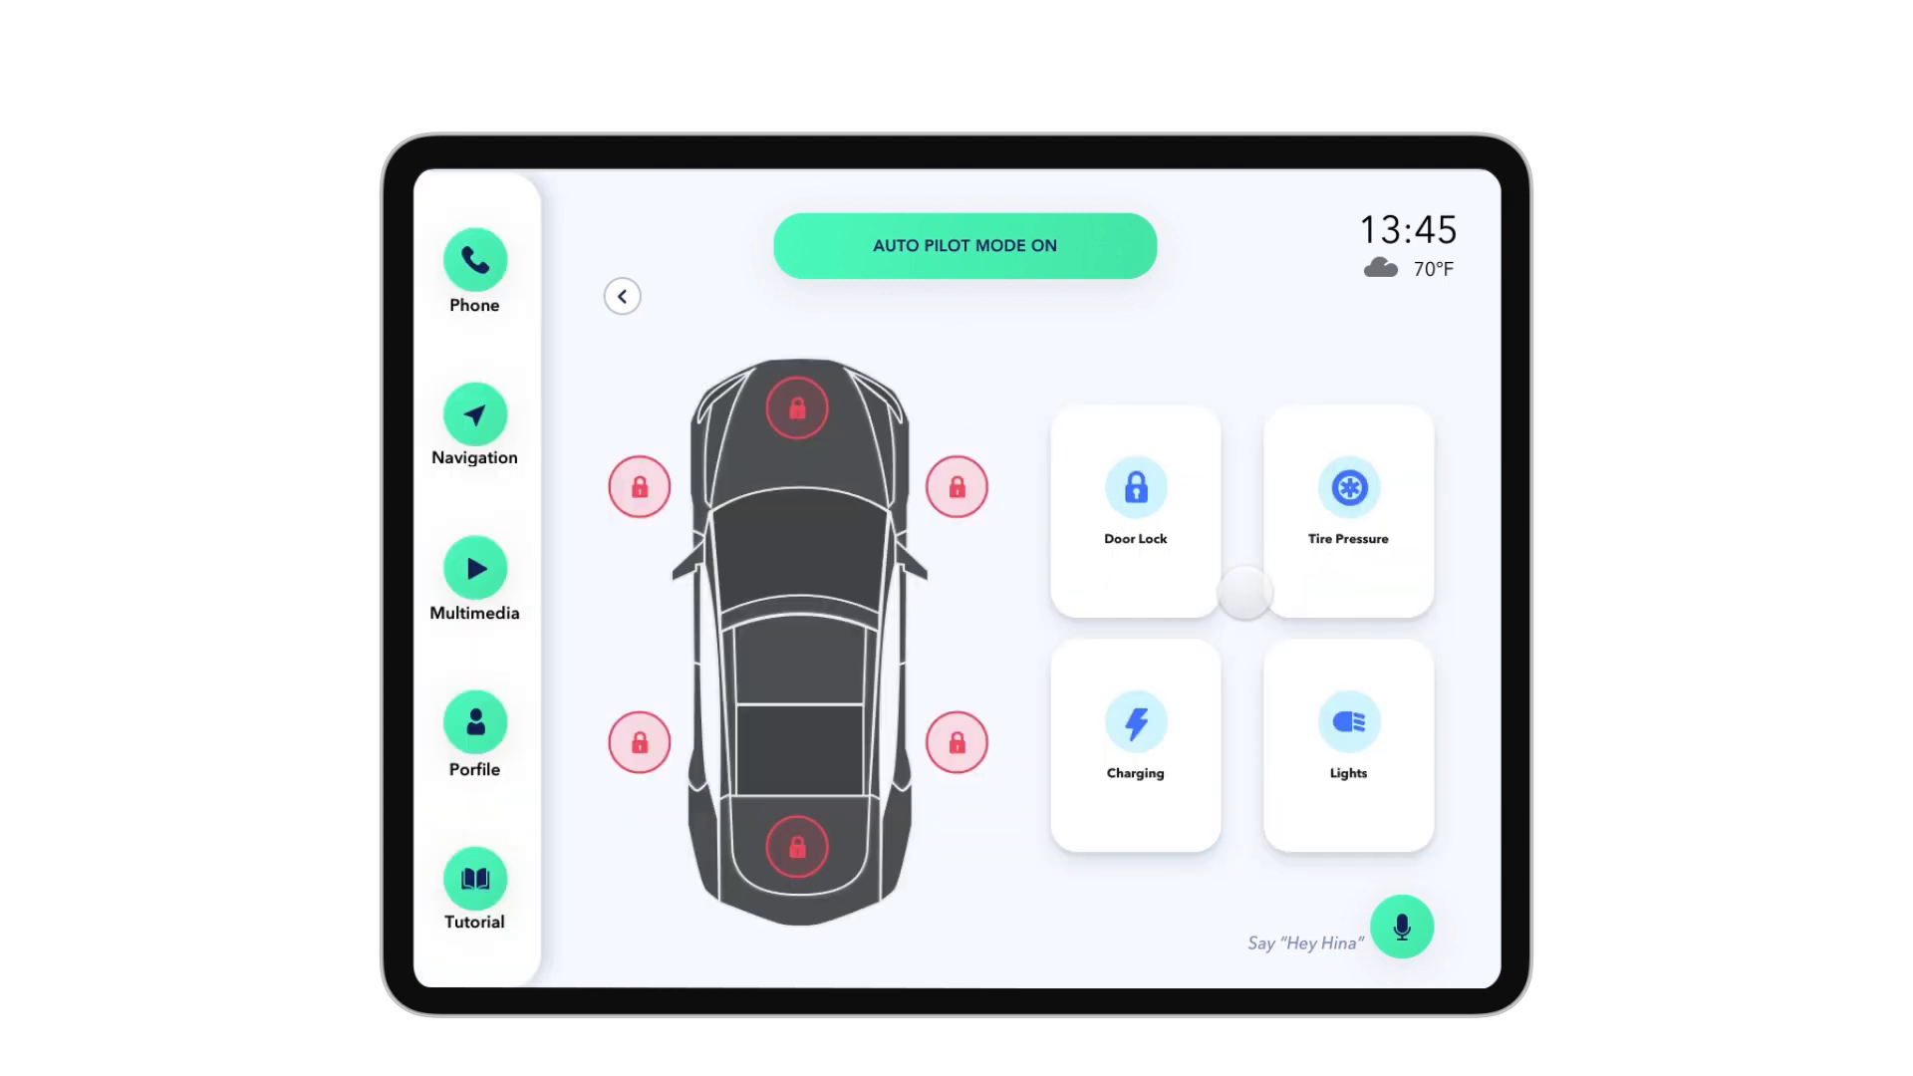
View the tire pressure, headlight, charging and door lock tiles, then return home
click(1349, 488)
click(1349, 723)
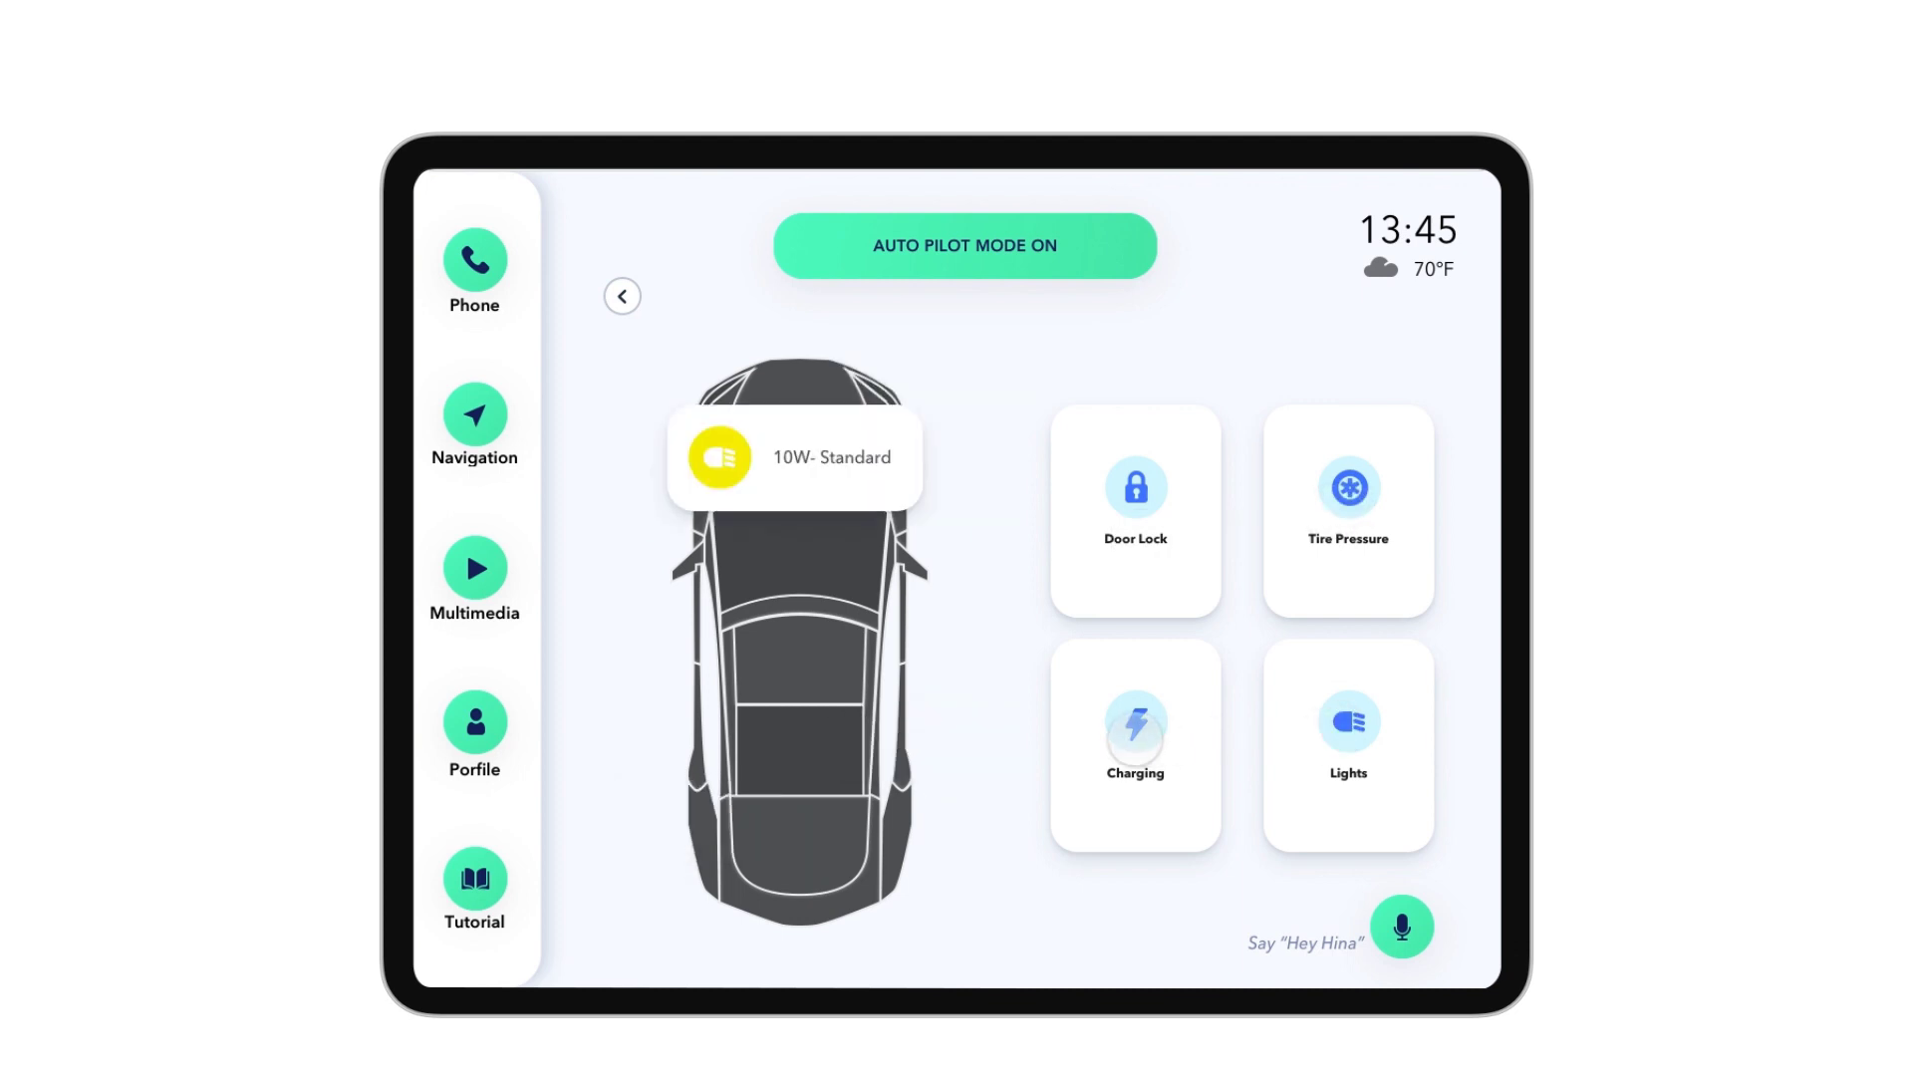
click(1135, 727)
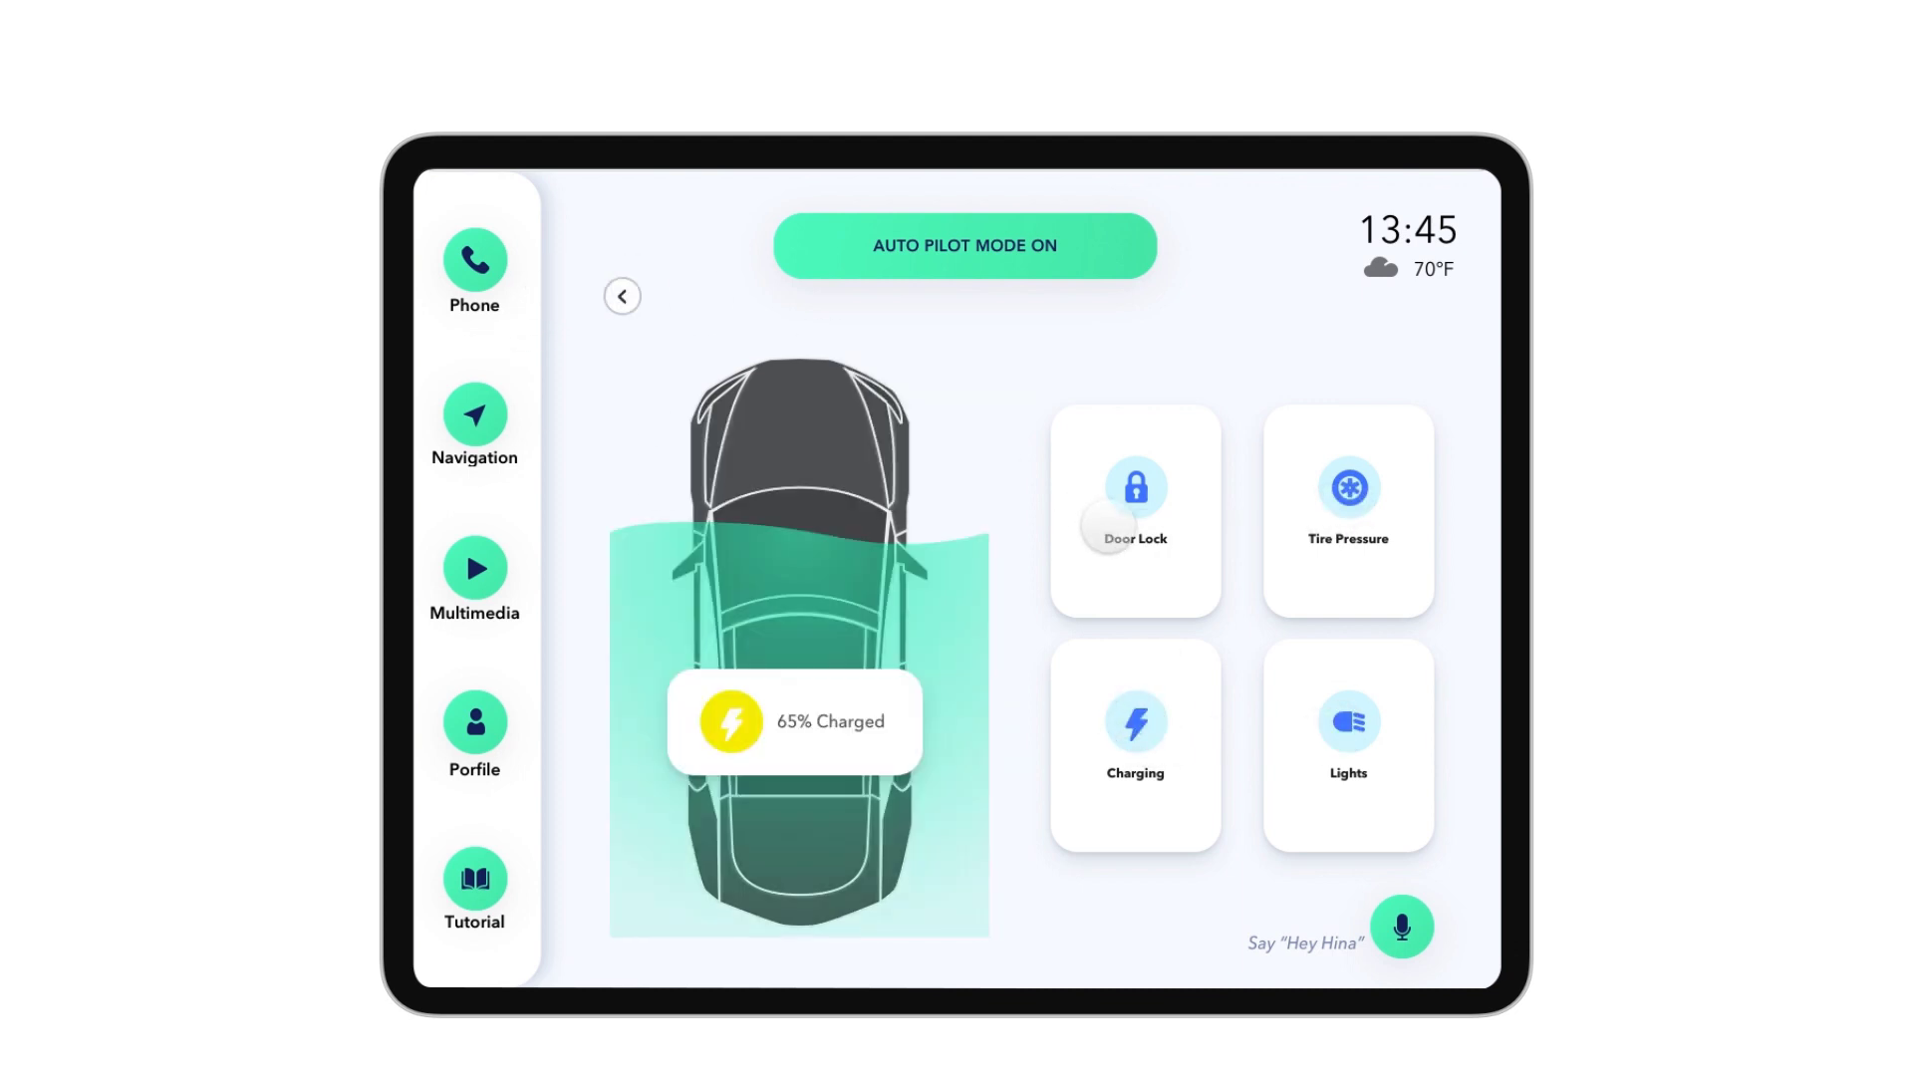
click(1106, 526)
click(1350, 488)
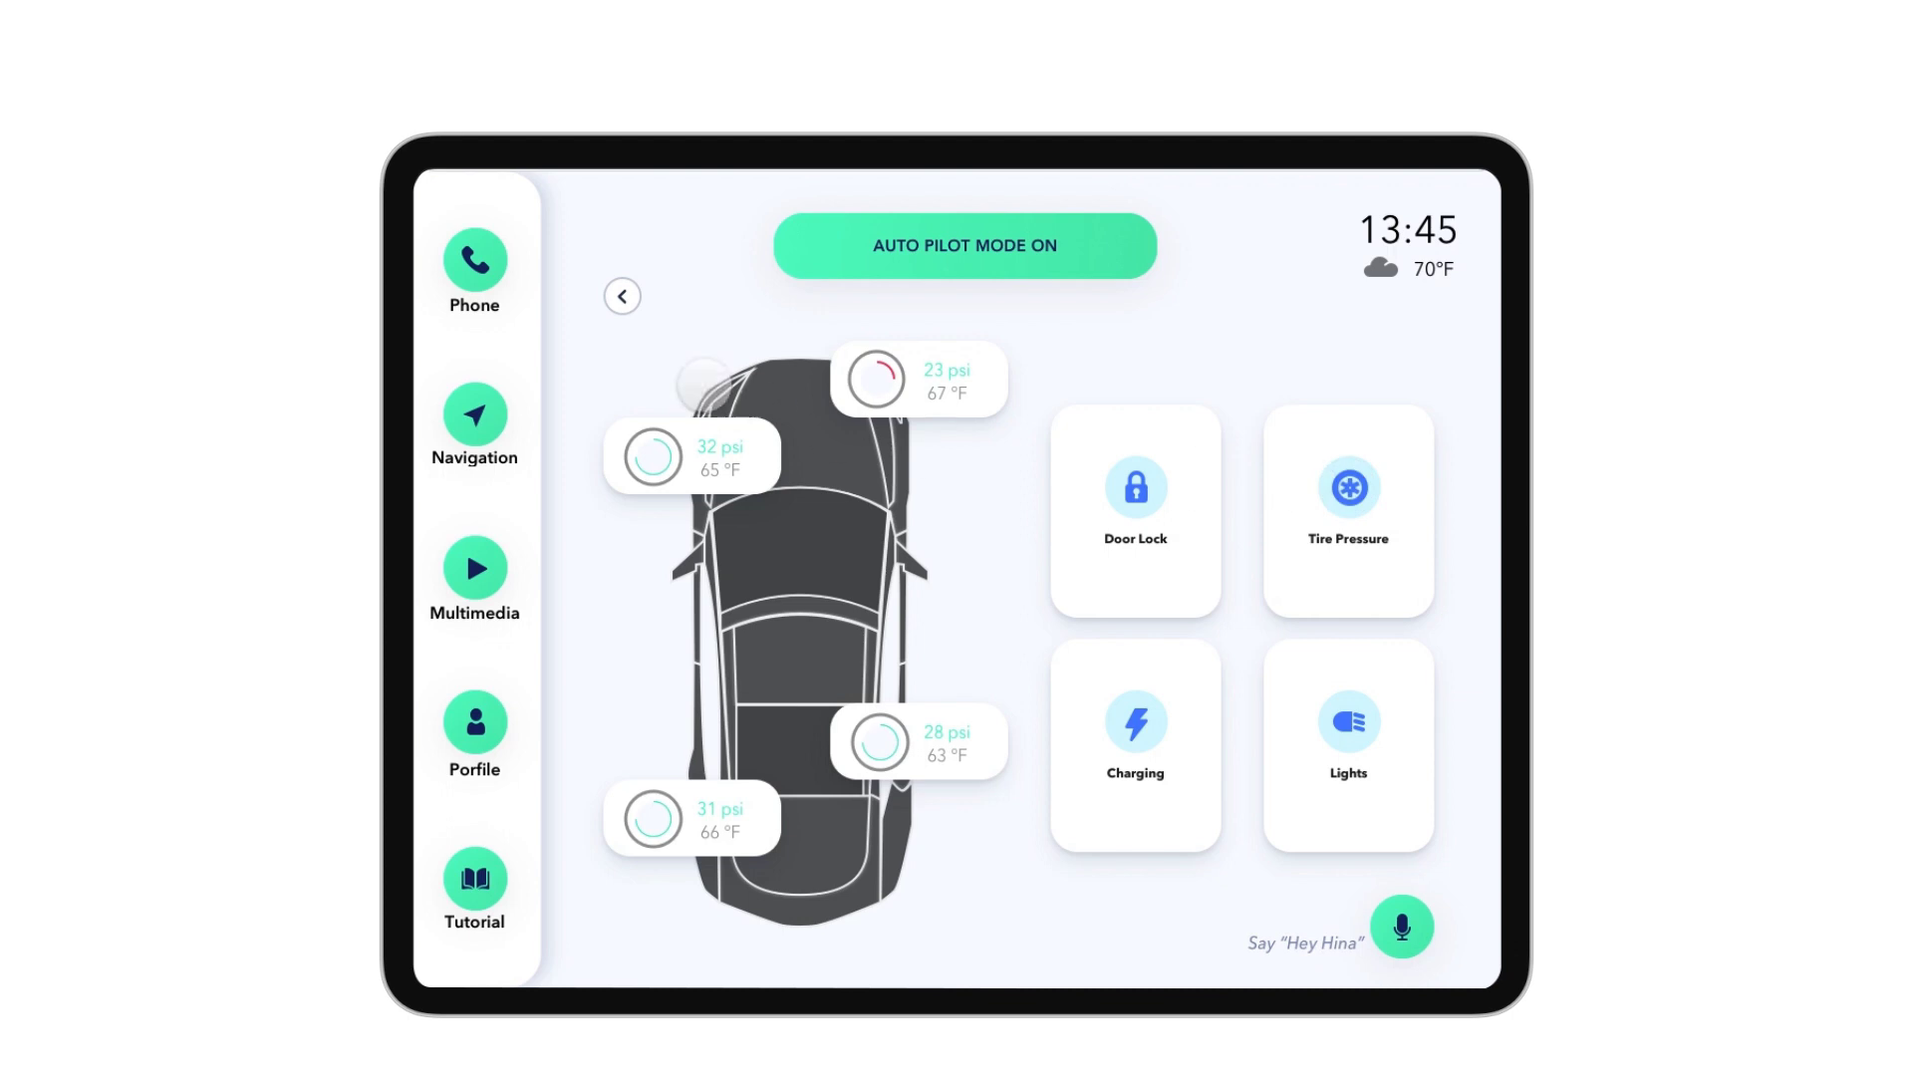
click(622, 296)
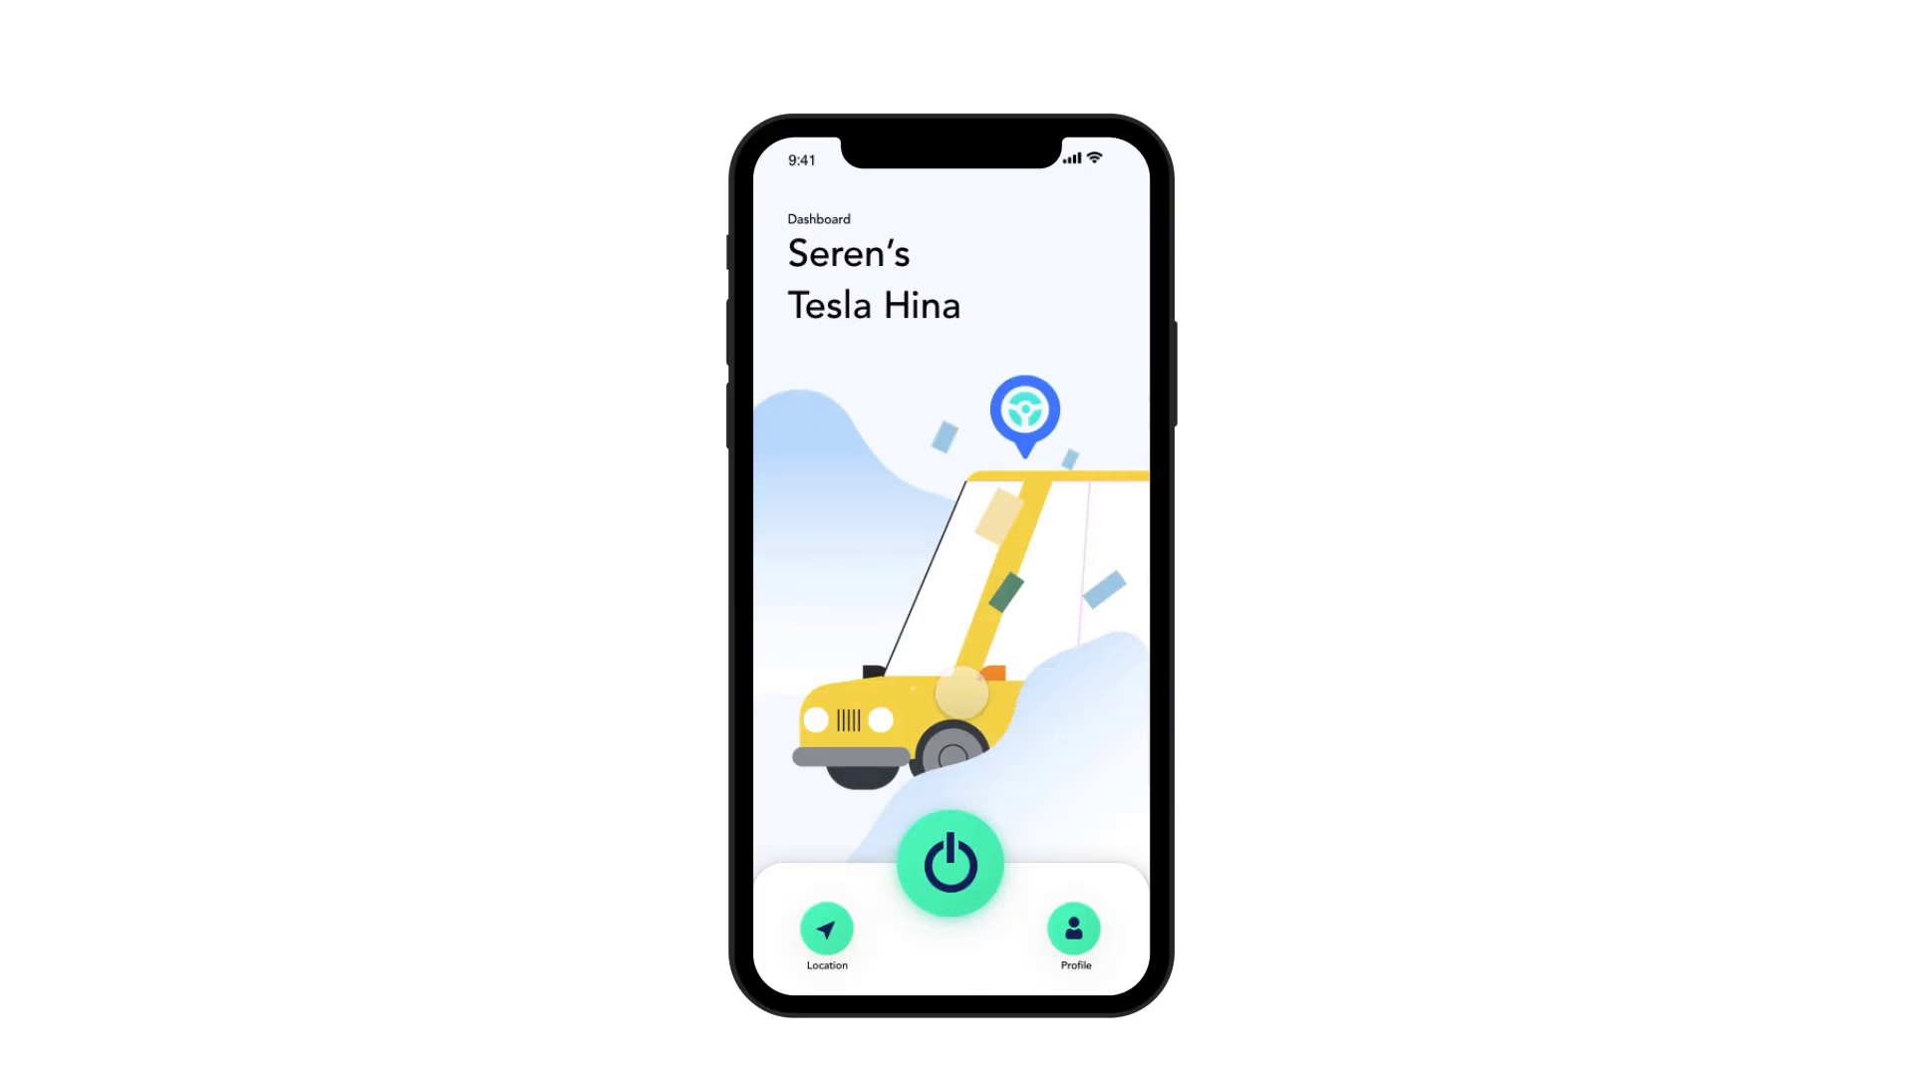
View the car's location map, then start the pre-arrival climate setup from the phone dashboard
click(825, 930)
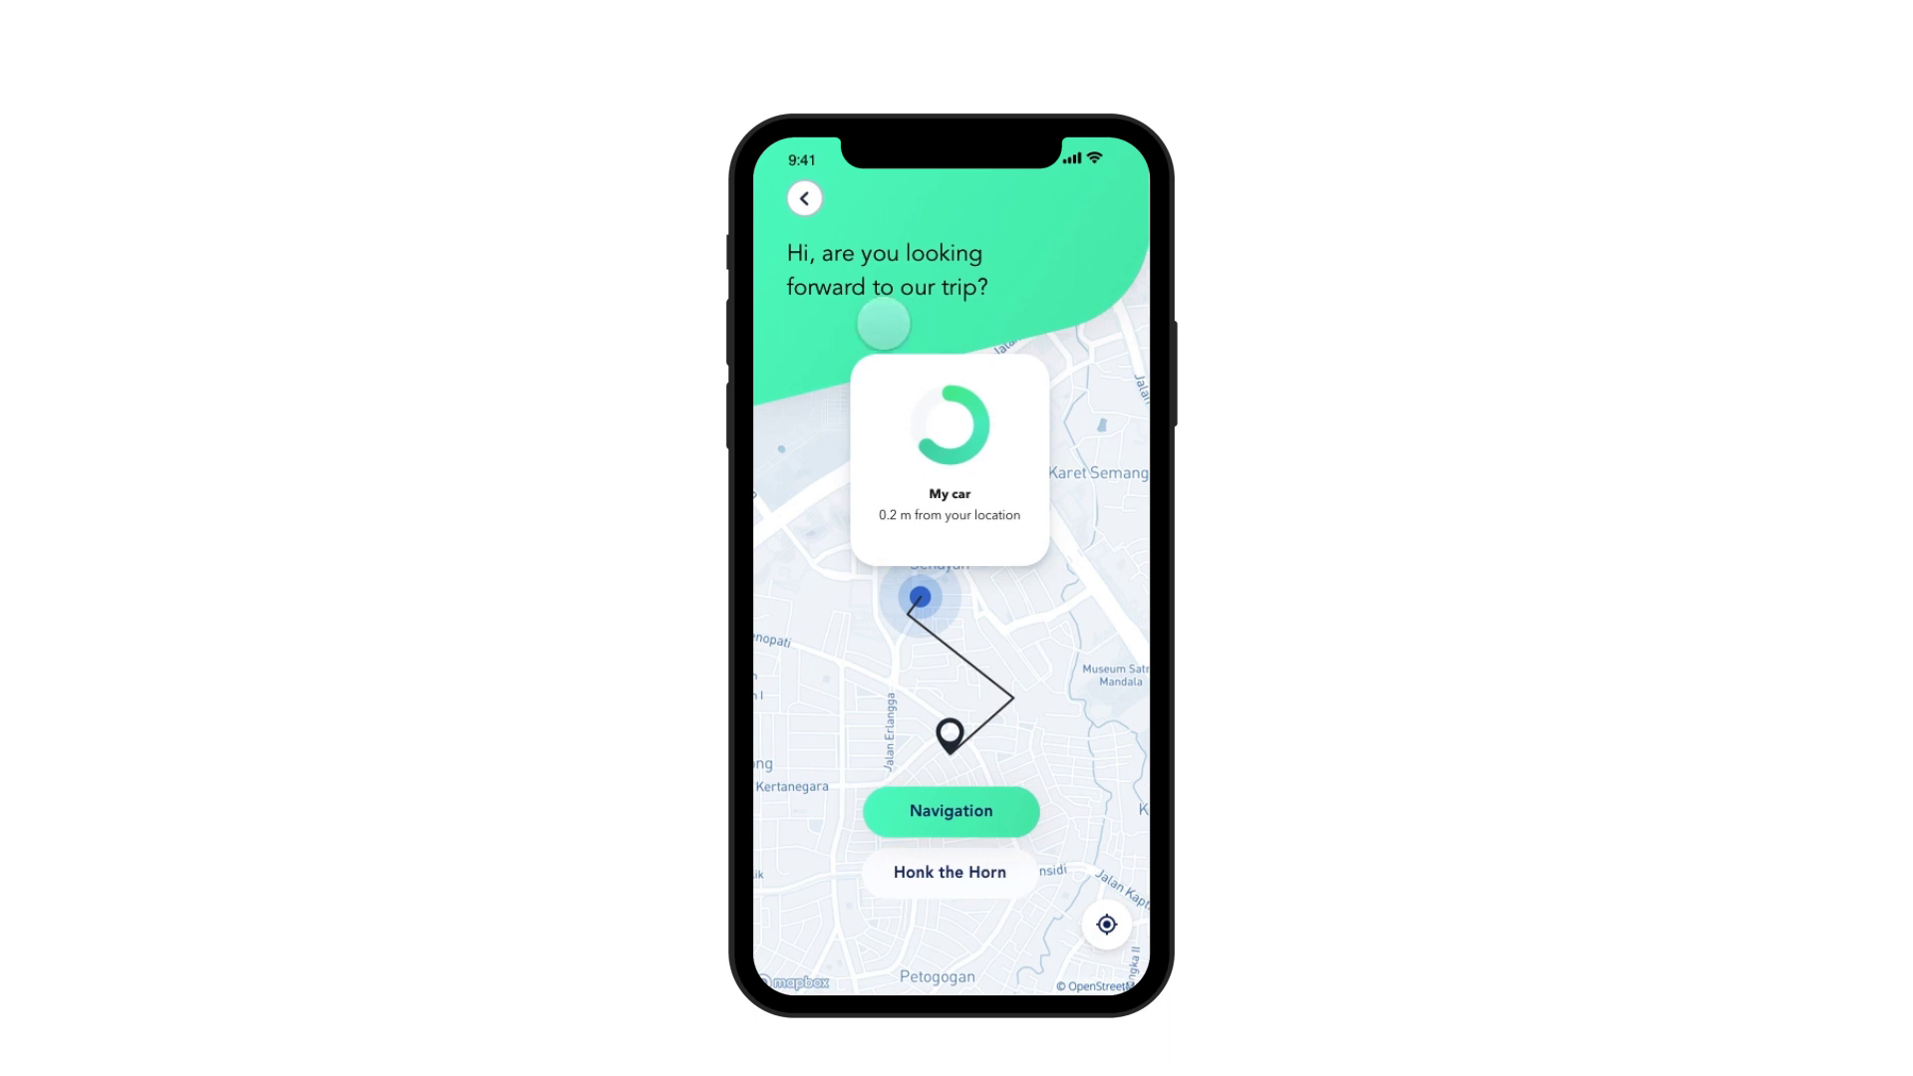
click(804, 195)
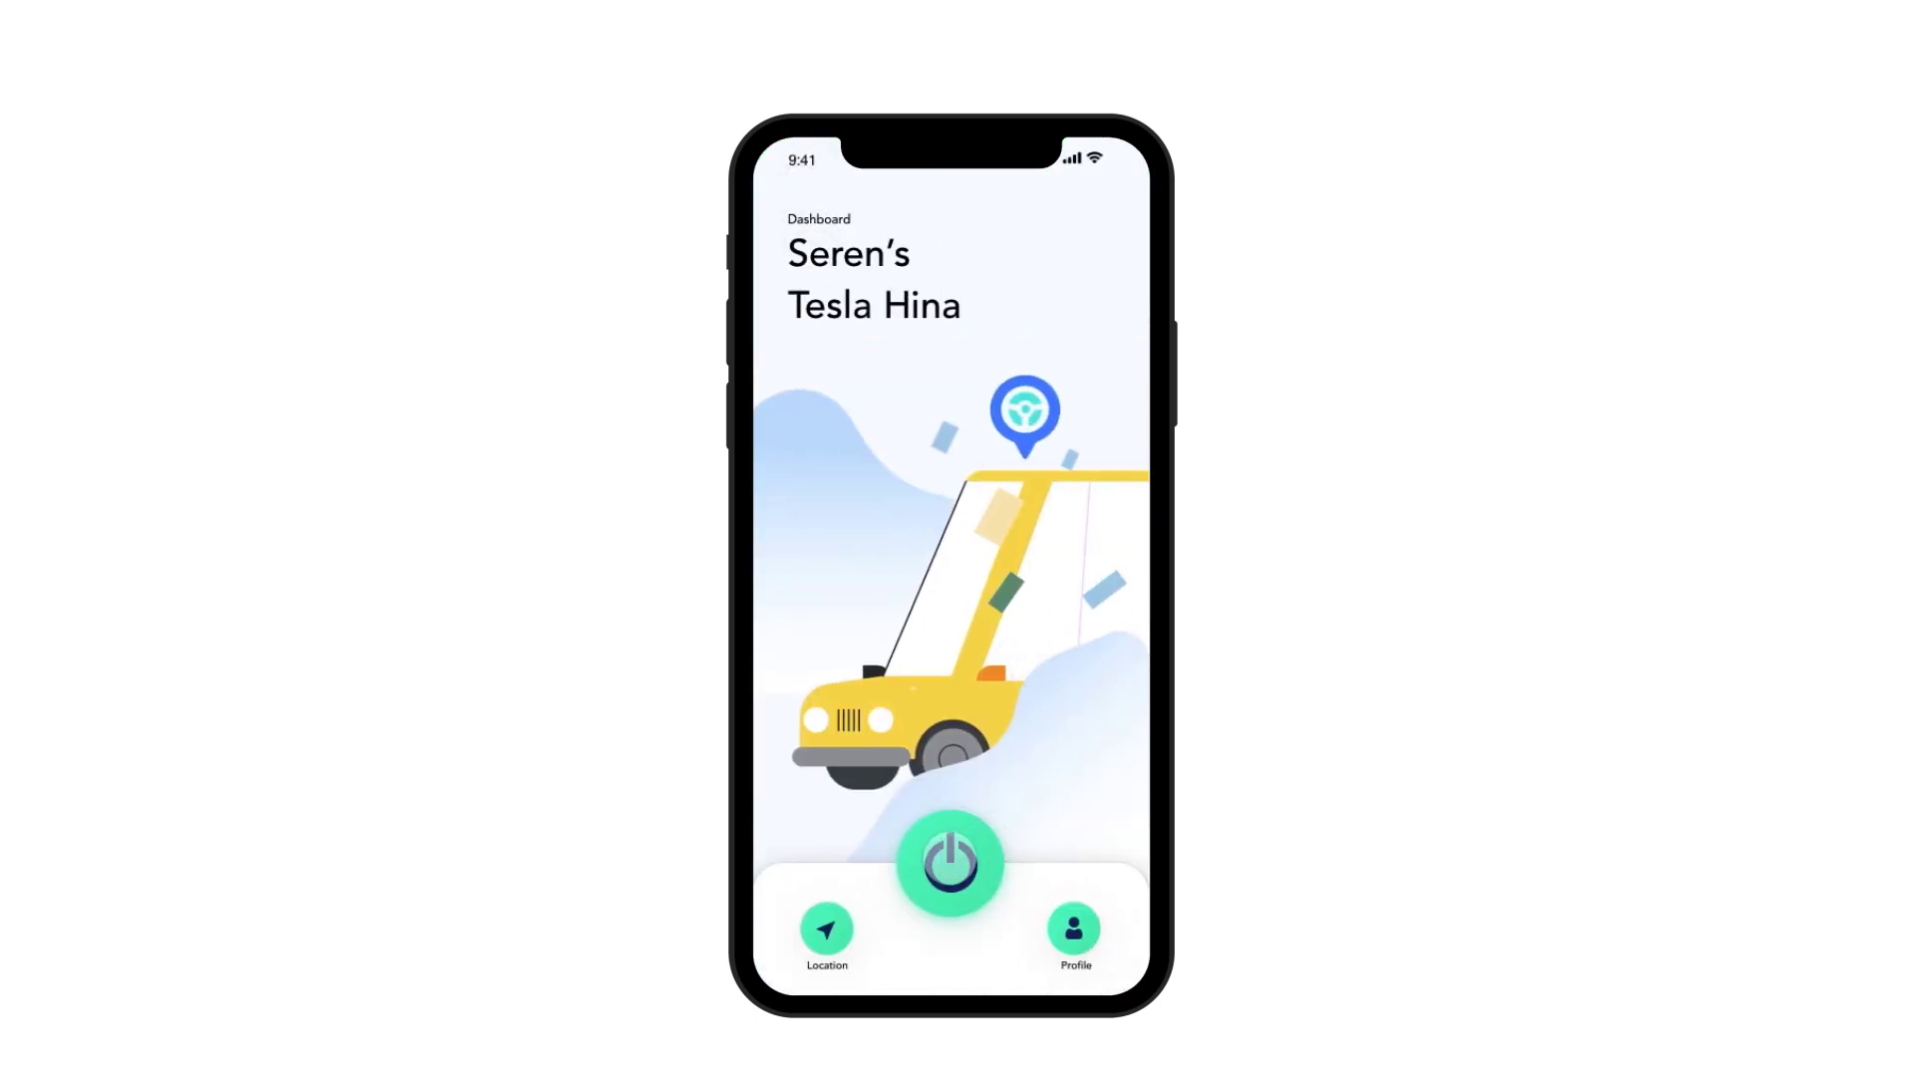
click(950, 864)
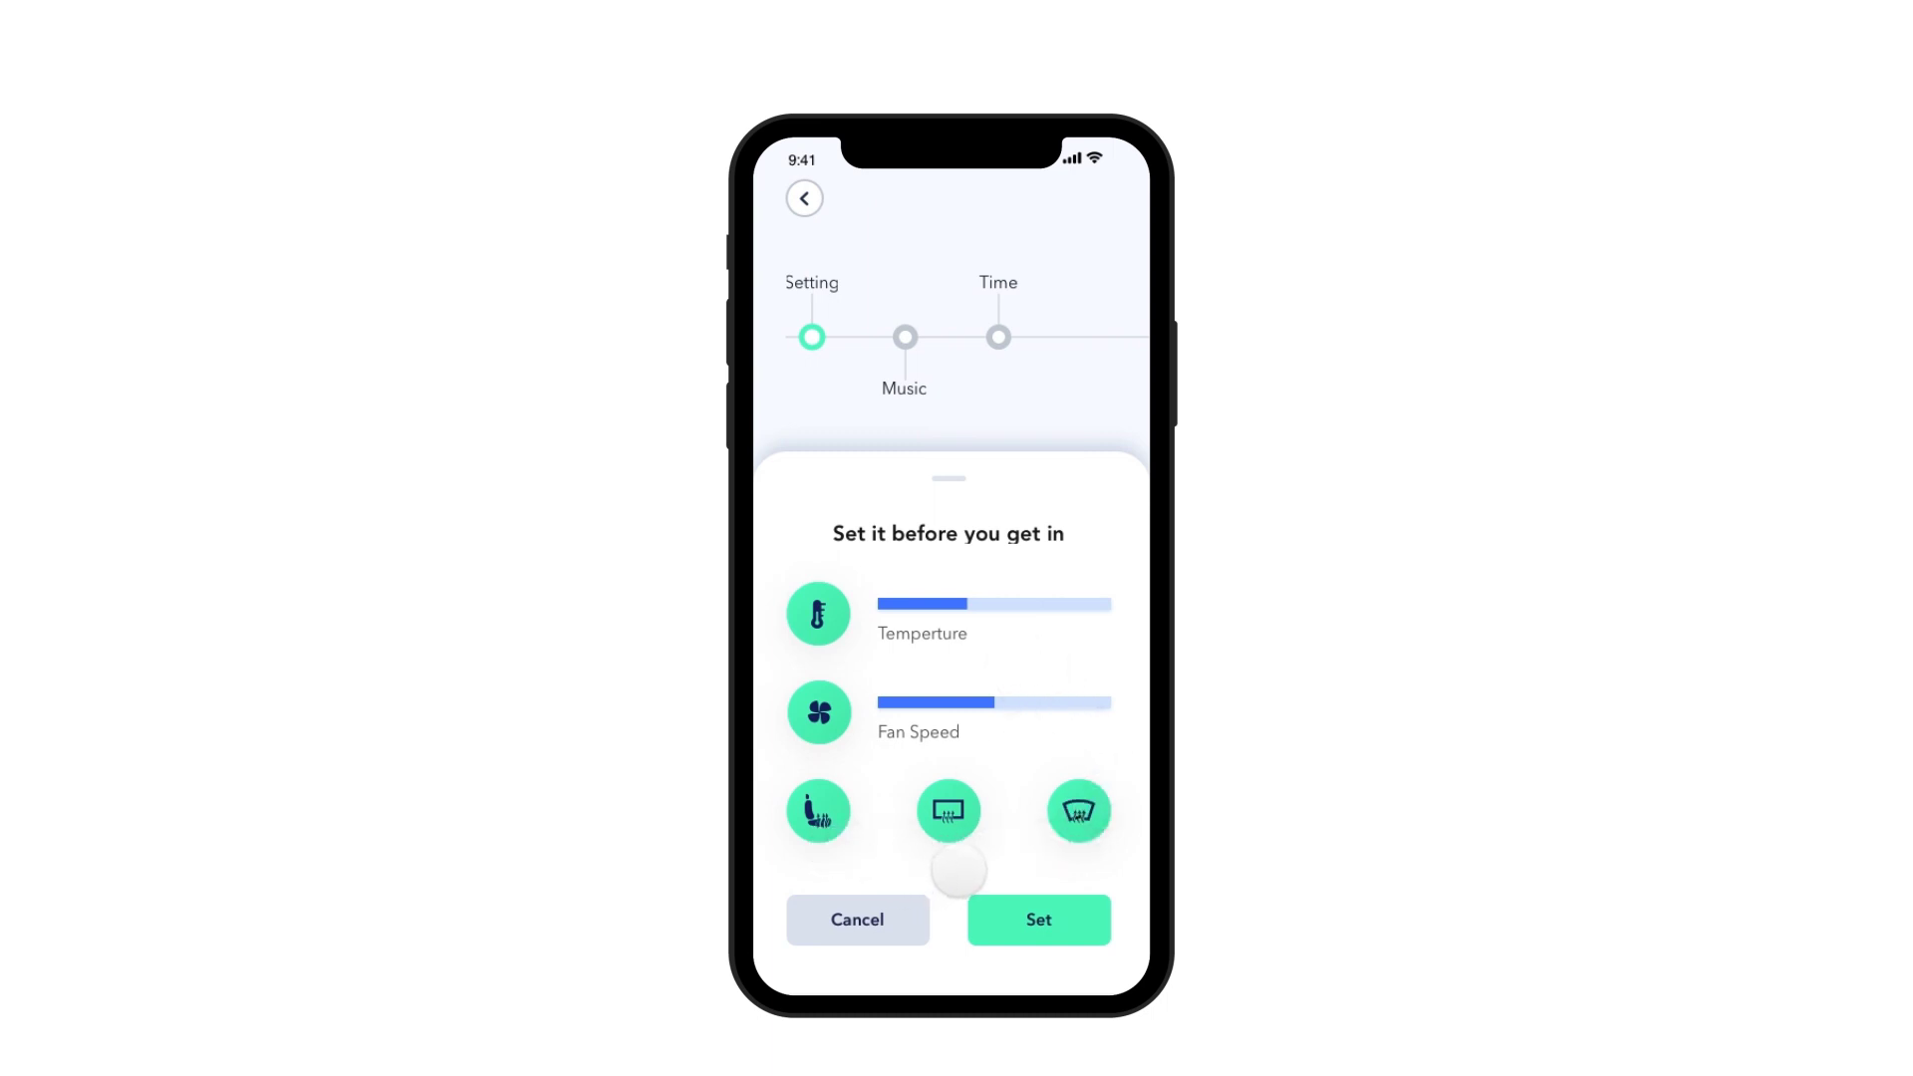
Choose 'Start from the Last time' for music, then cancel the Schedule a Time sheet
click(1064, 918)
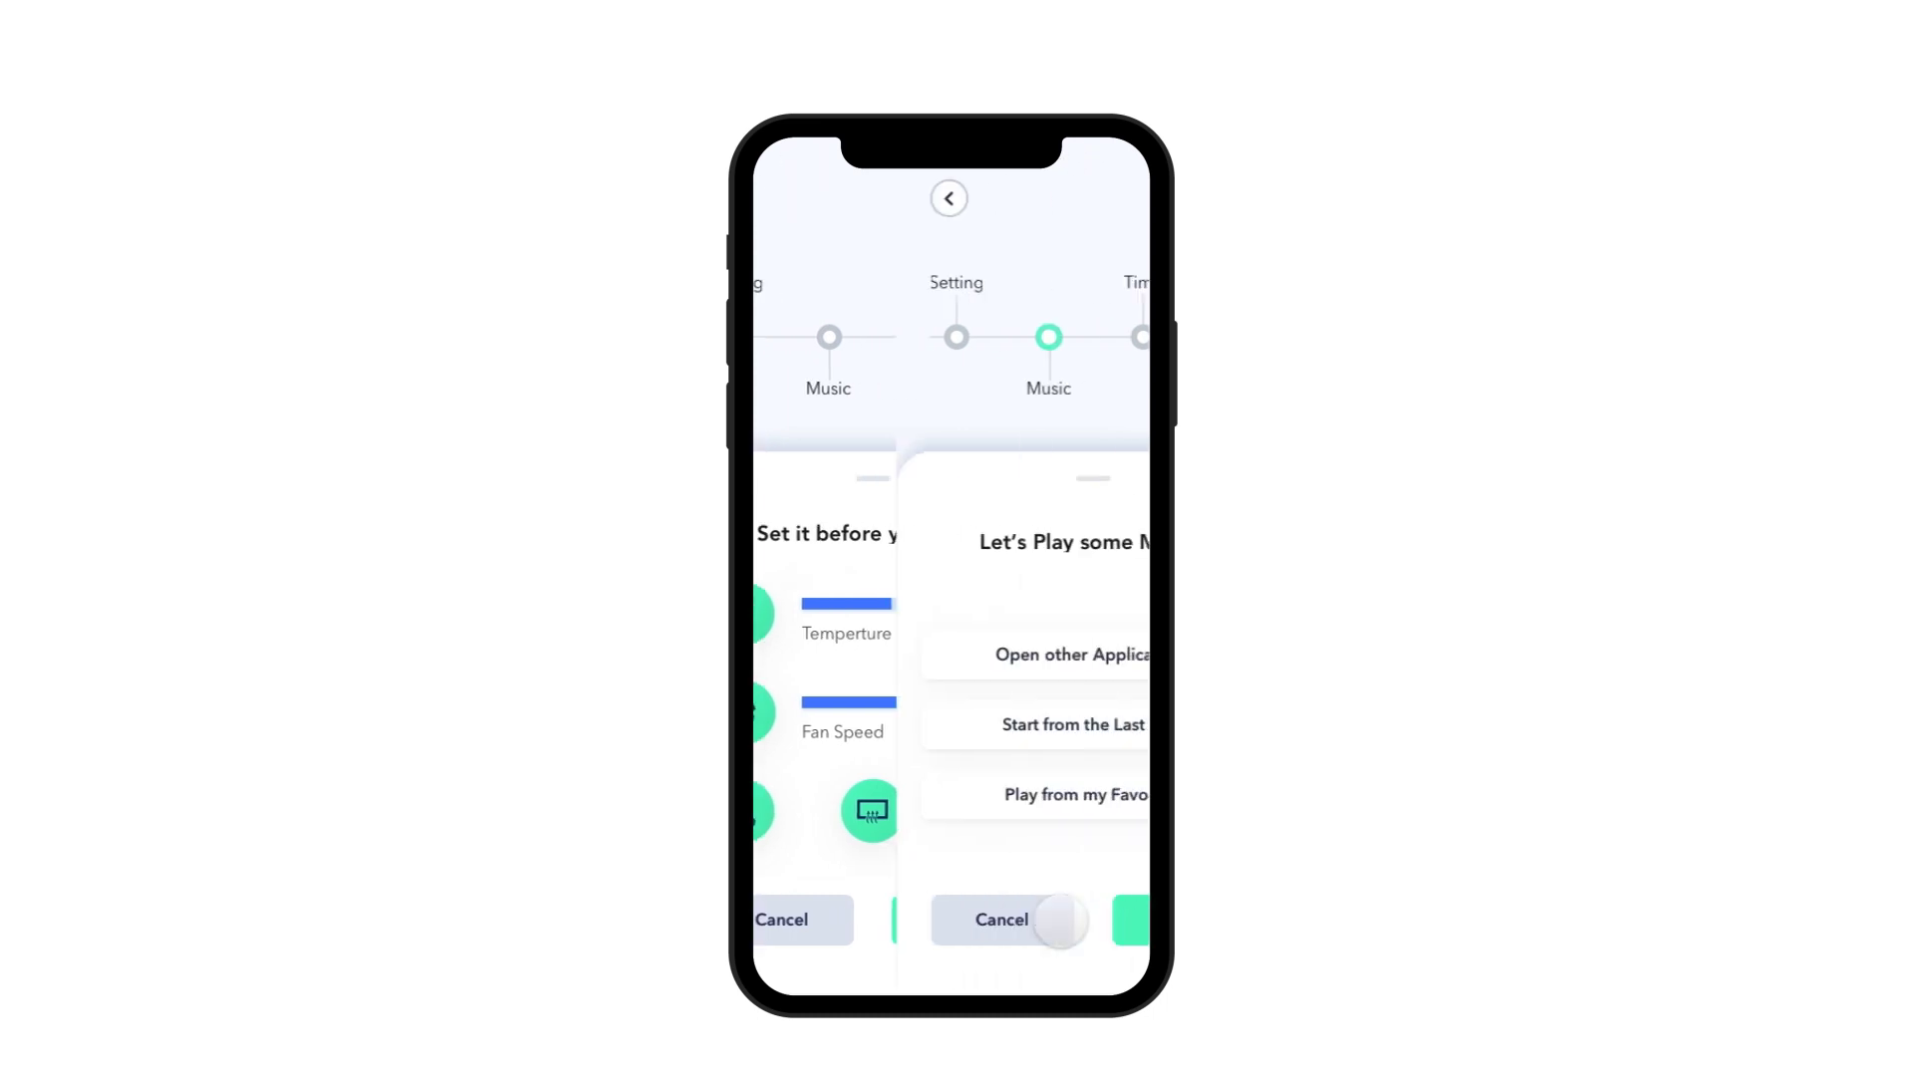
click(966, 732)
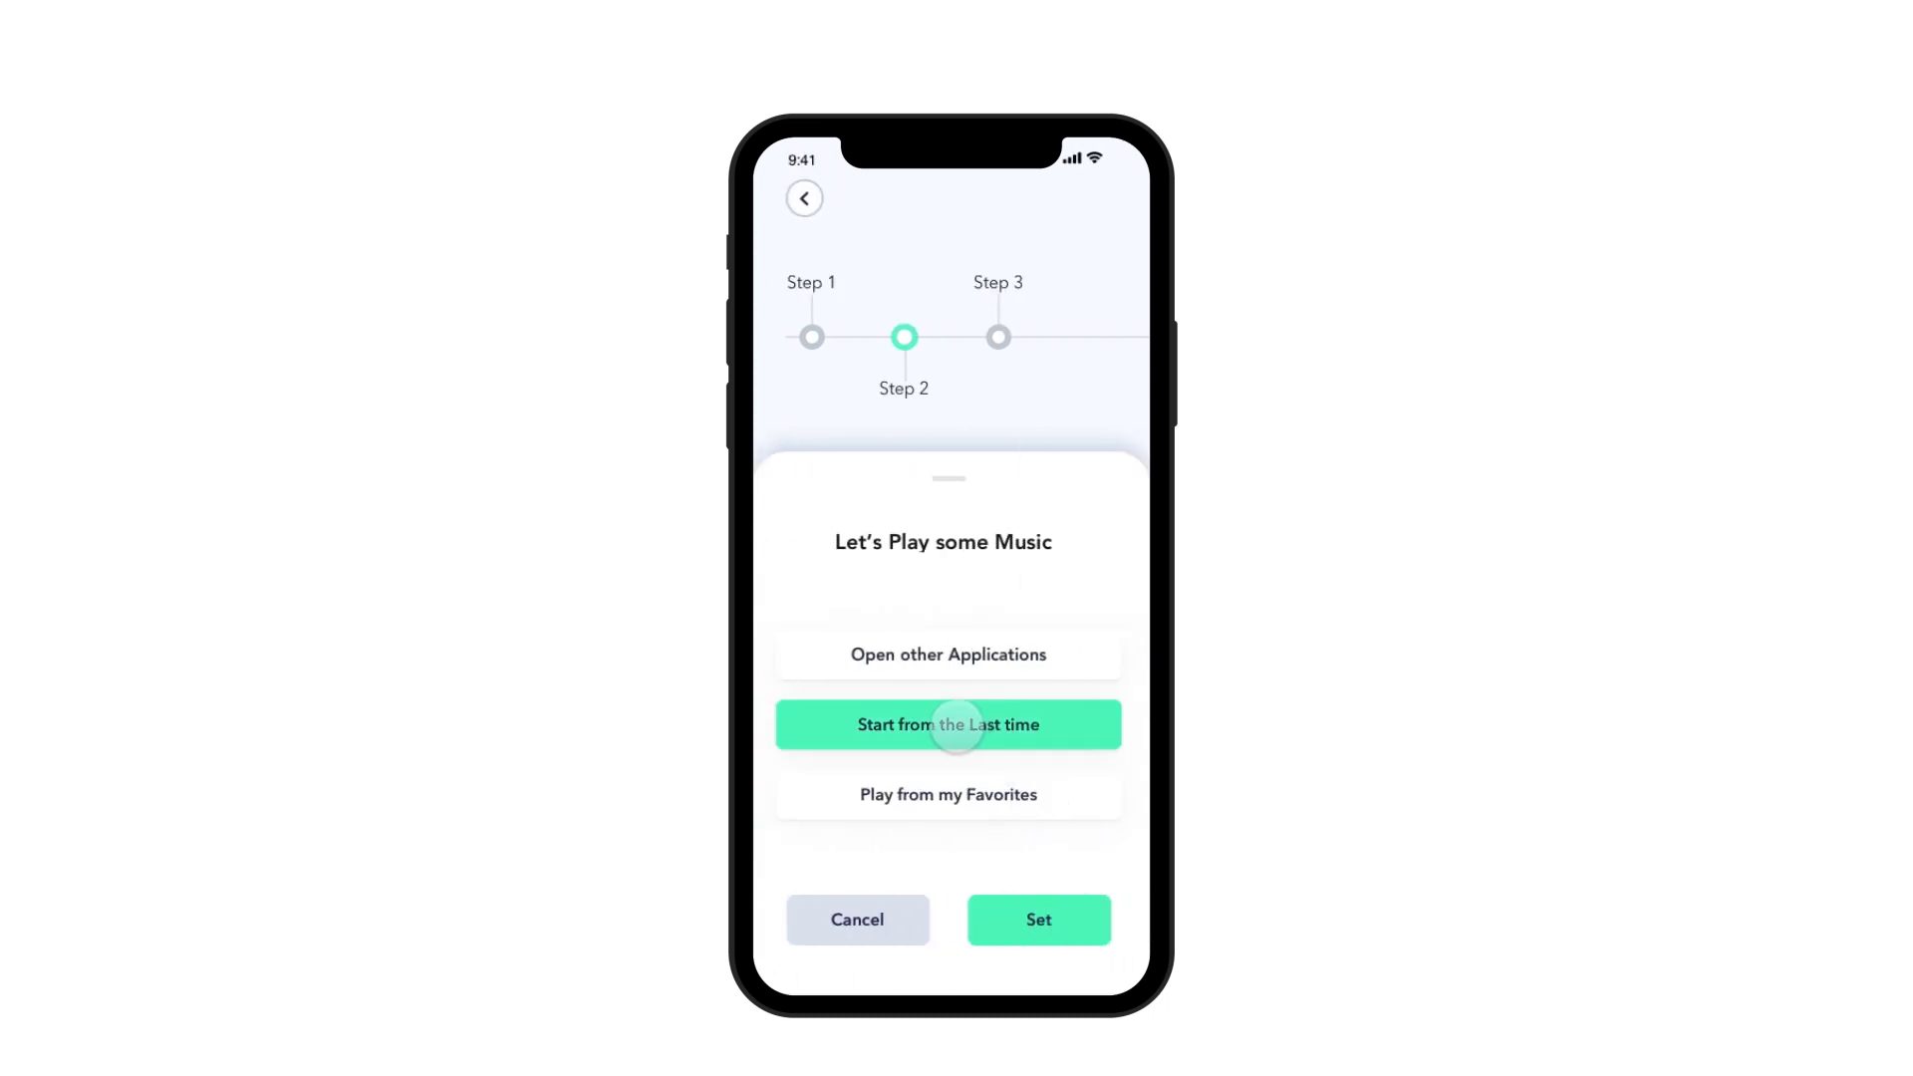
click(1025, 920)
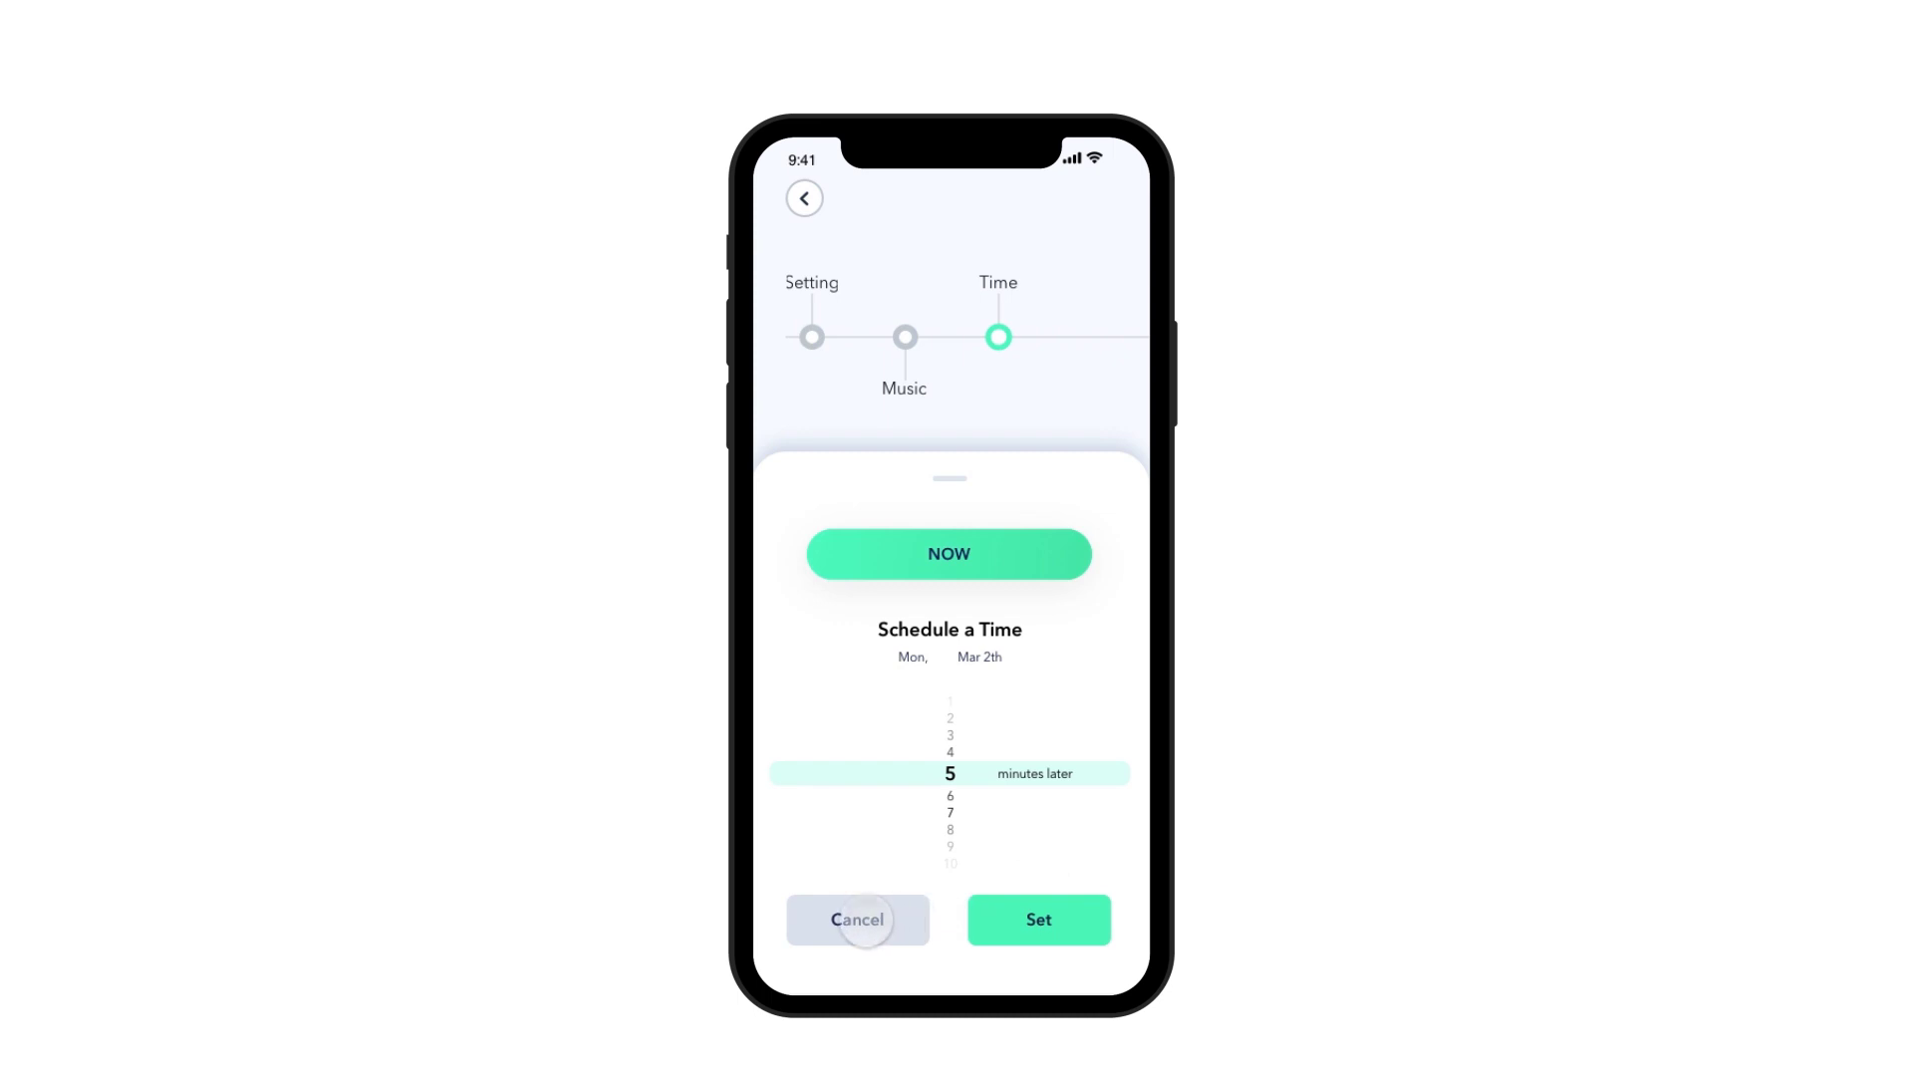
click(862, 919)
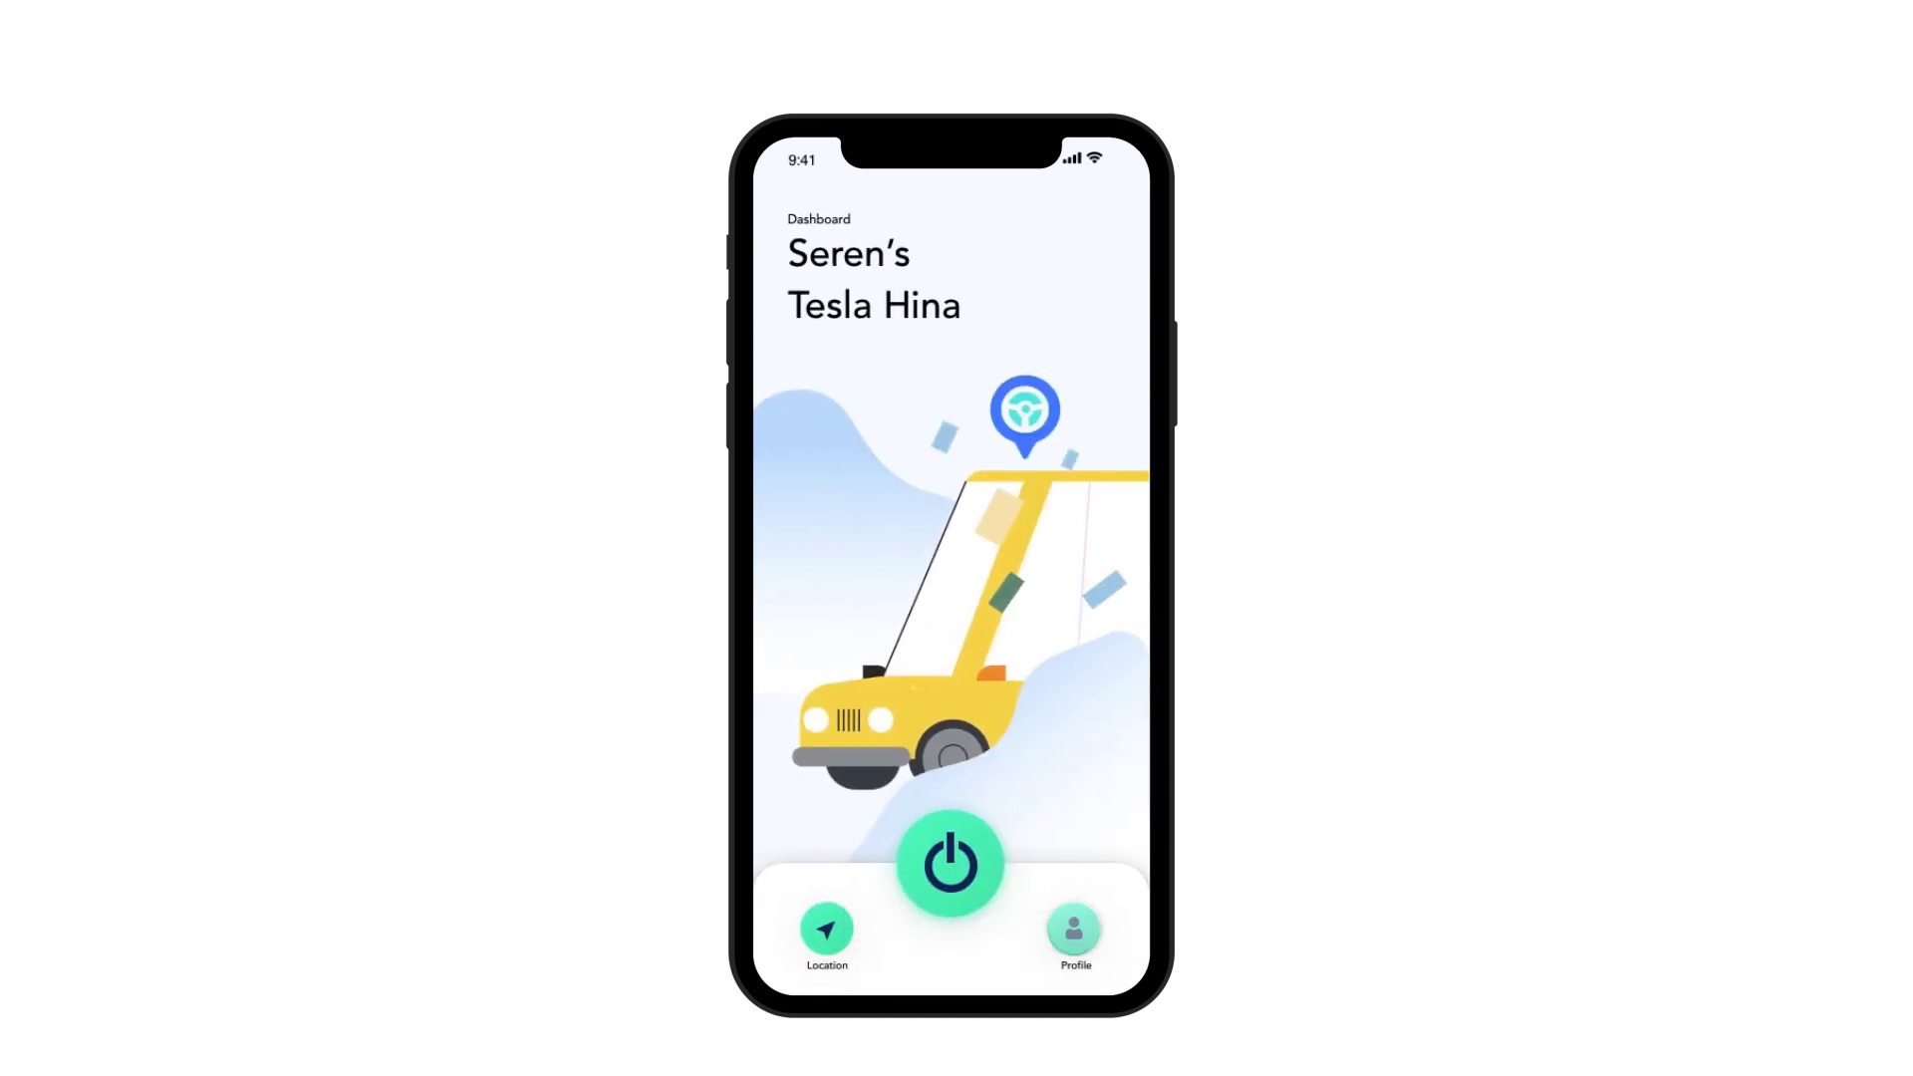
Open About My Car from Profile and view tire pressure, charging and headlight readings
click(1074, 928)
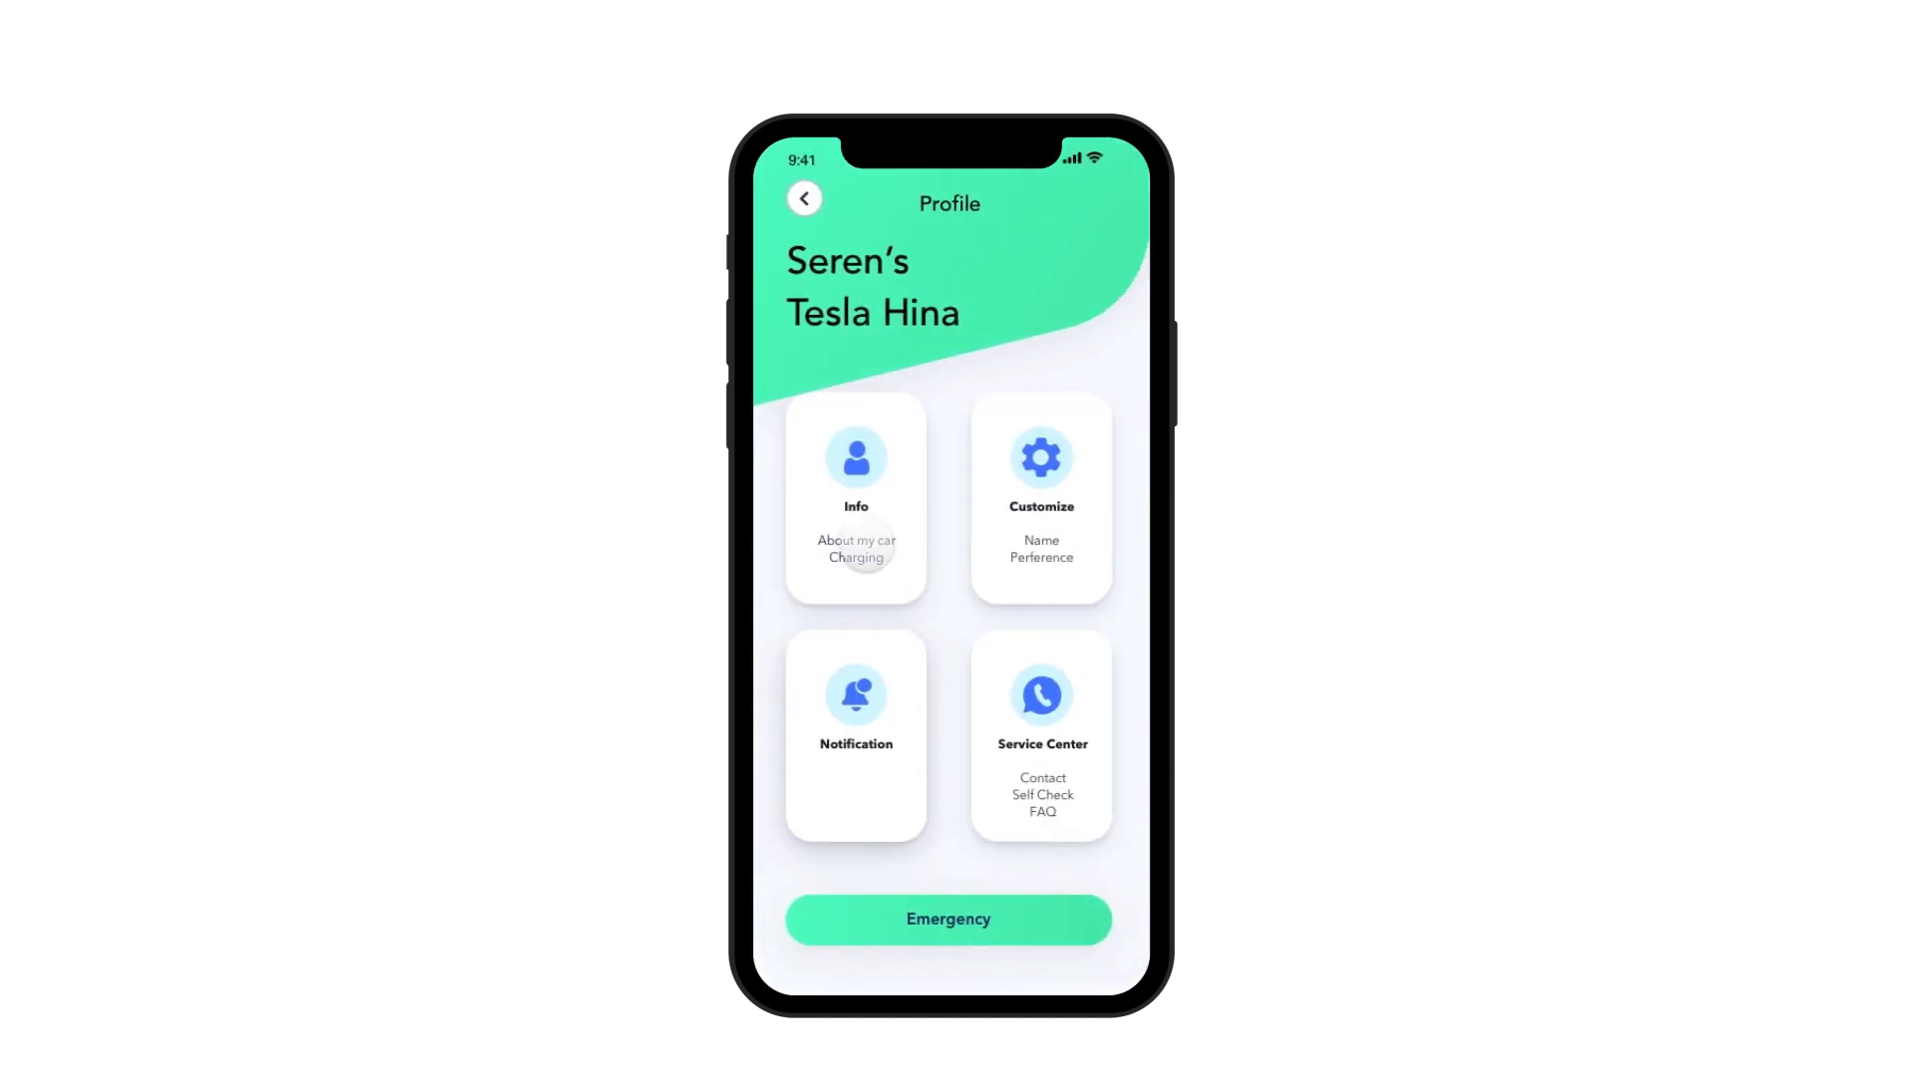
click(858, 550)
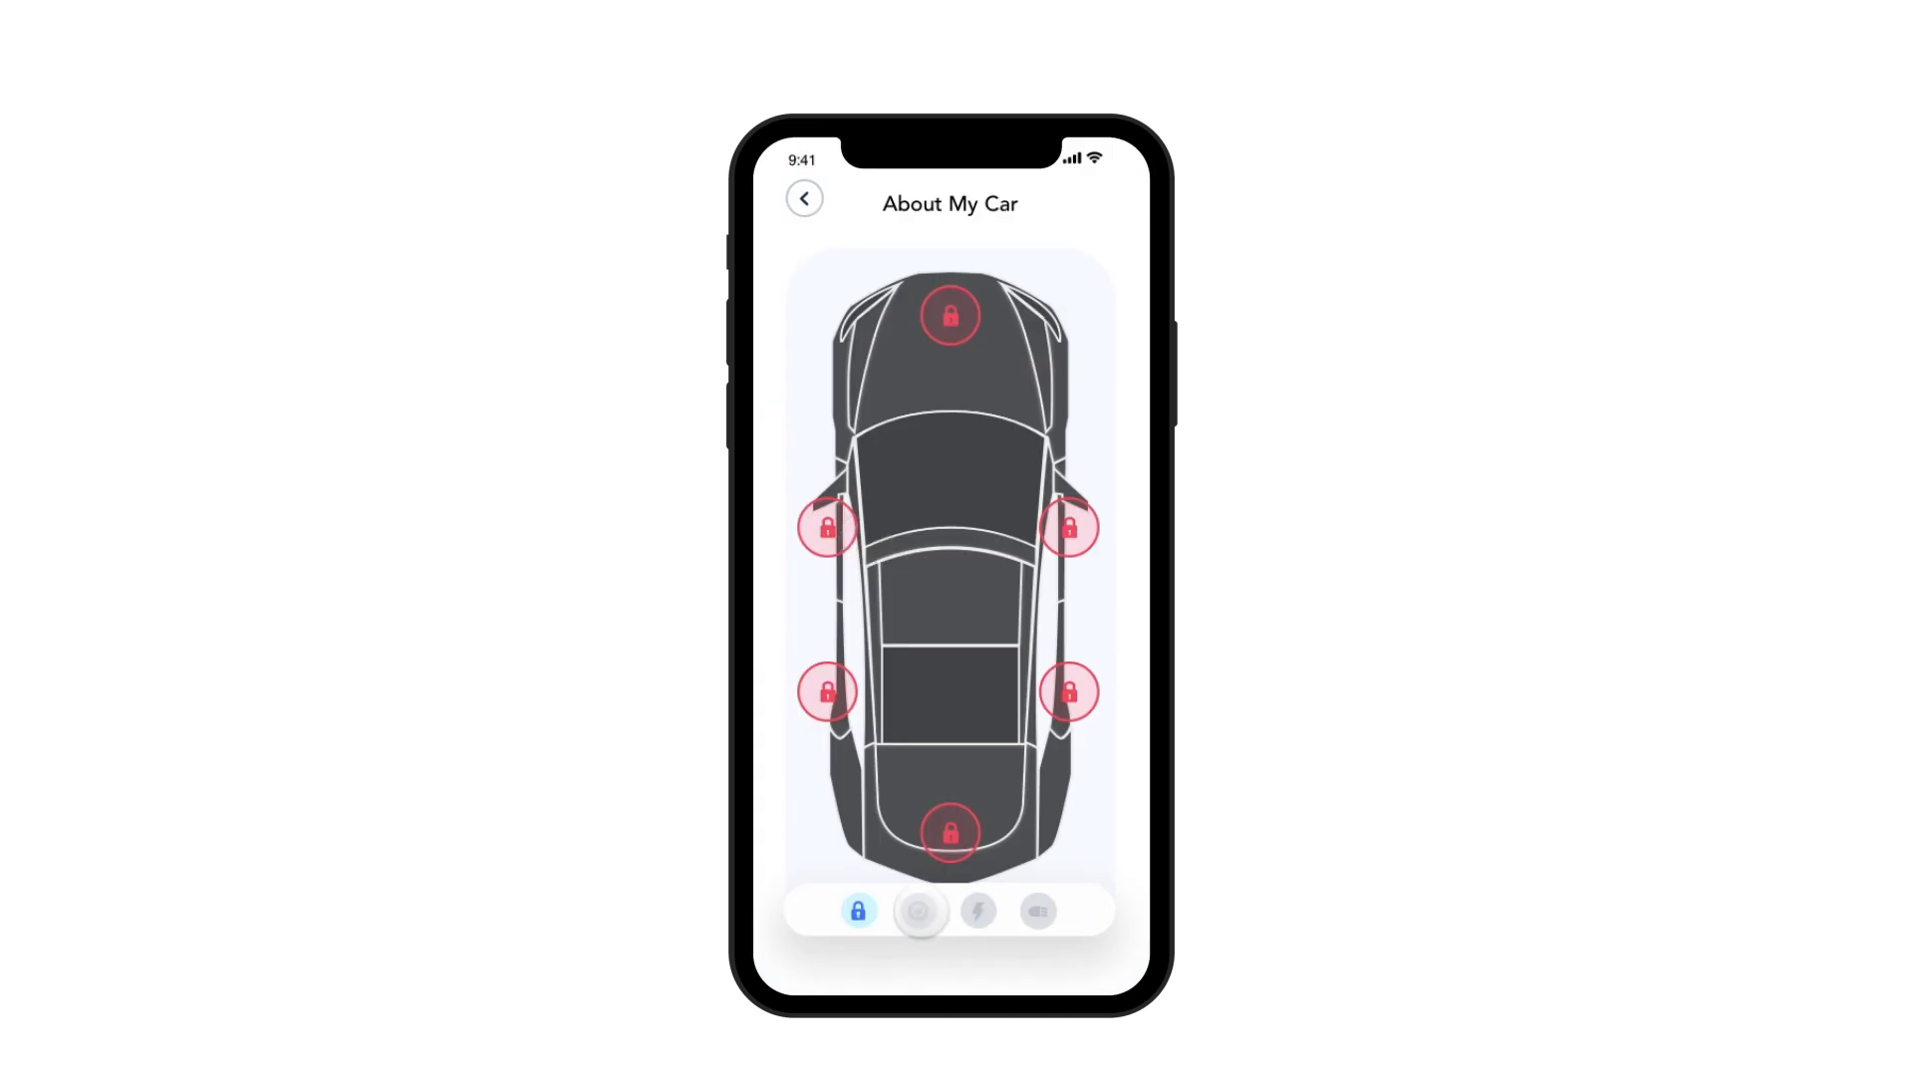
click(919, 911)
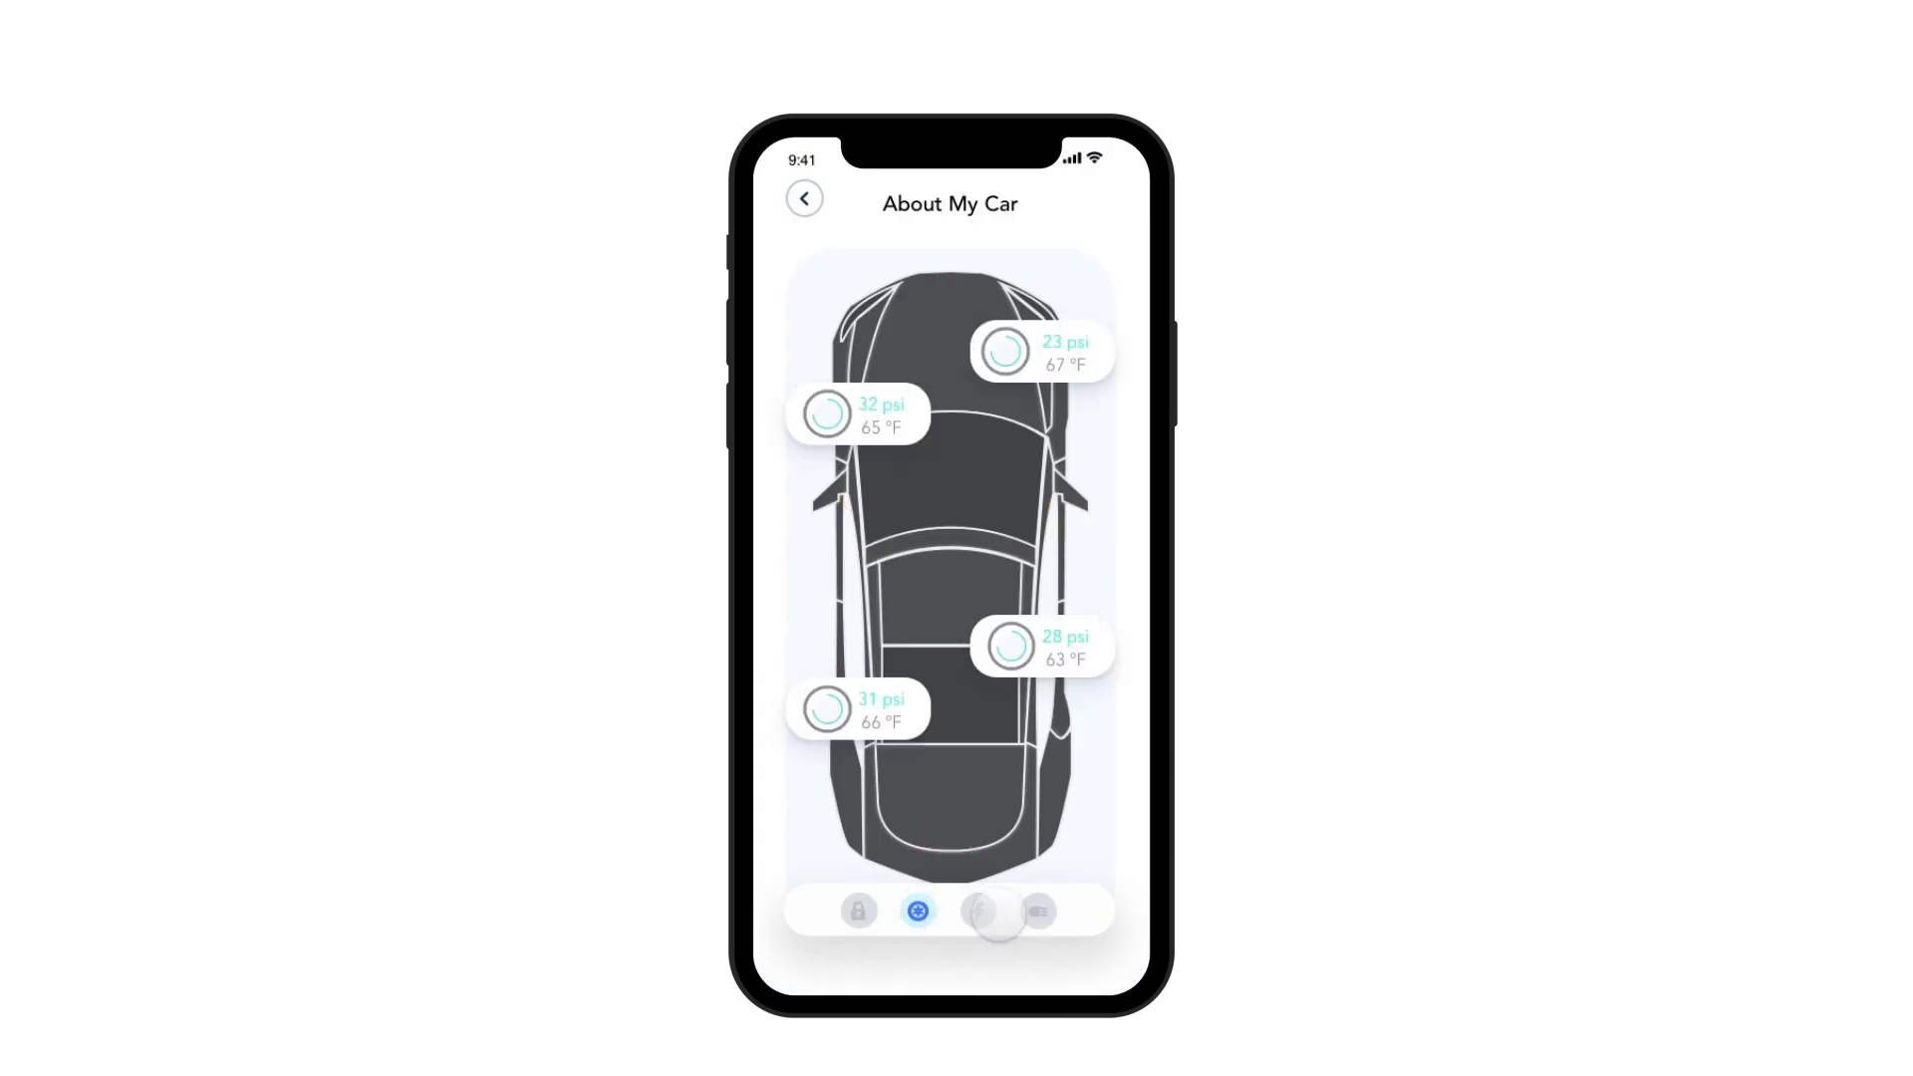
click(983, 913)
click(1037, 910)
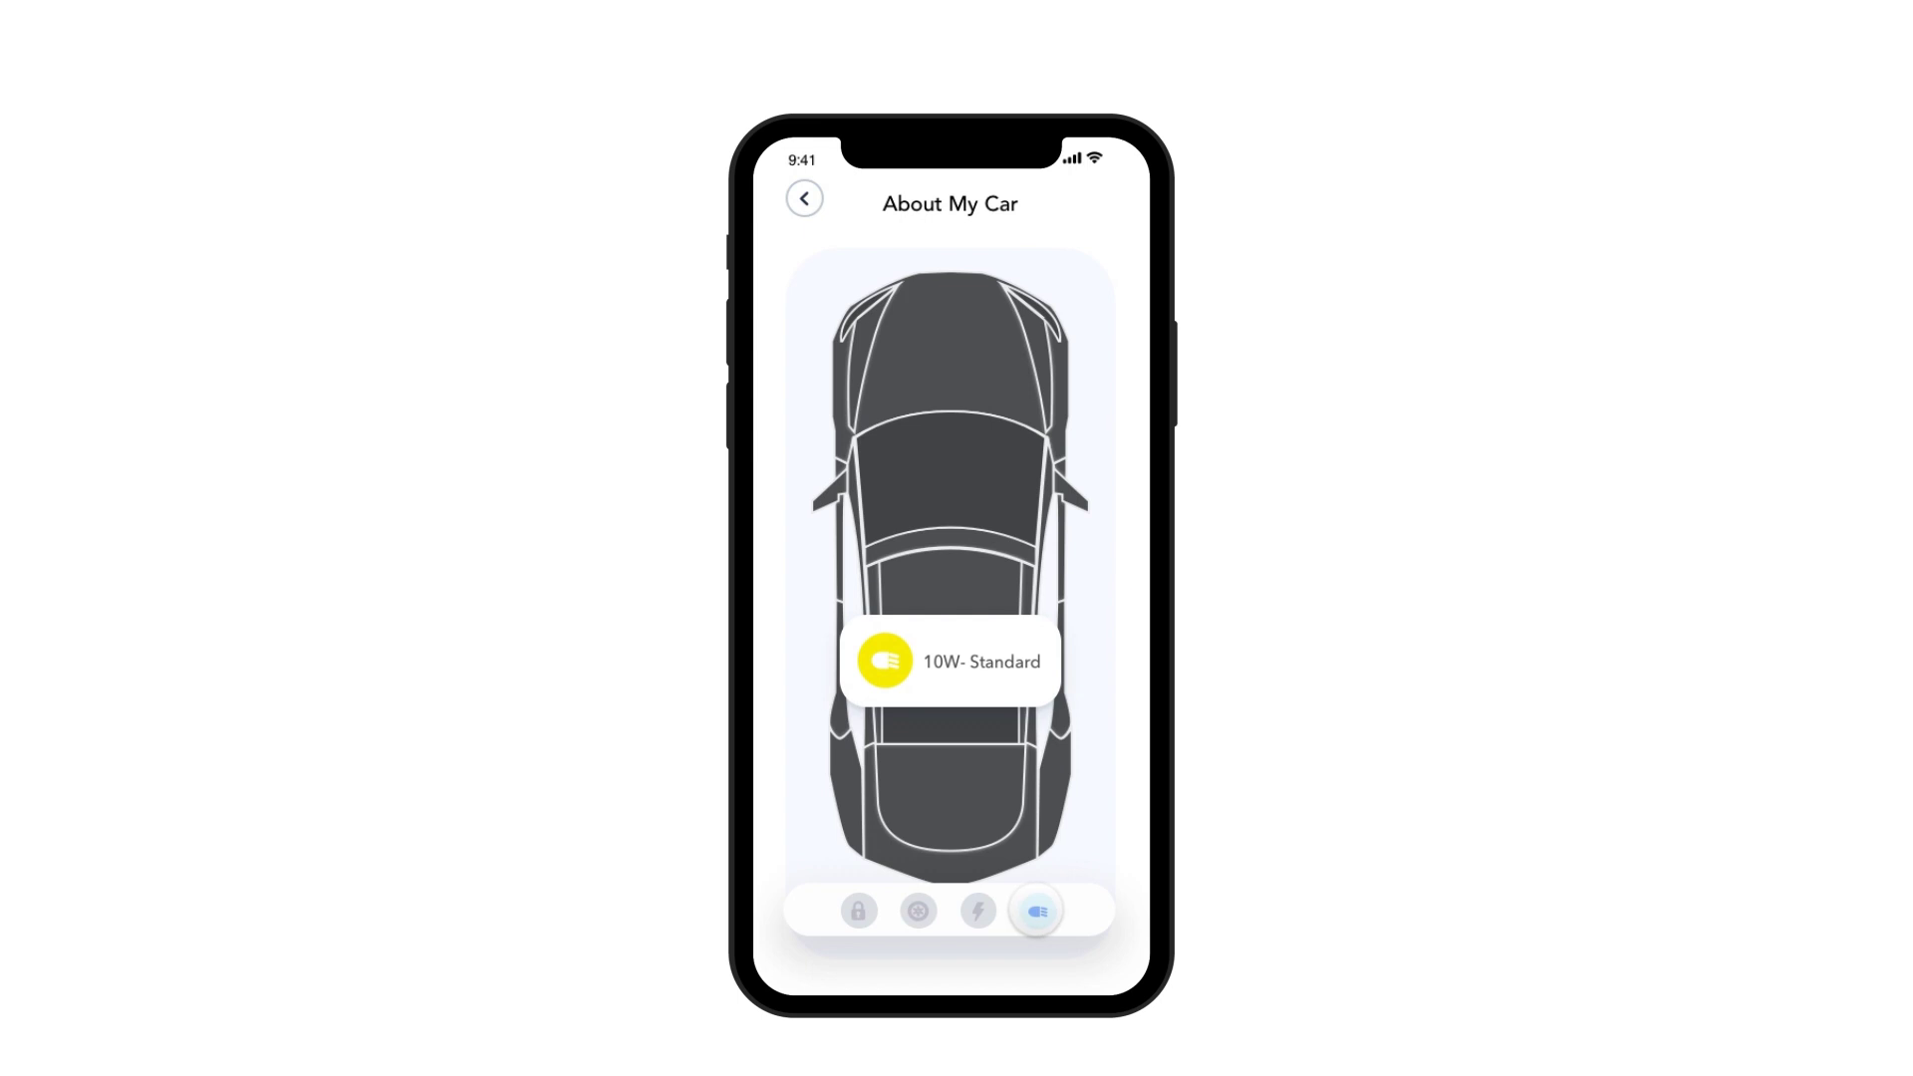
Recheck charging and tire readings, then view Notification settings and return to Profile
click(978, 911)
click(917, 912)
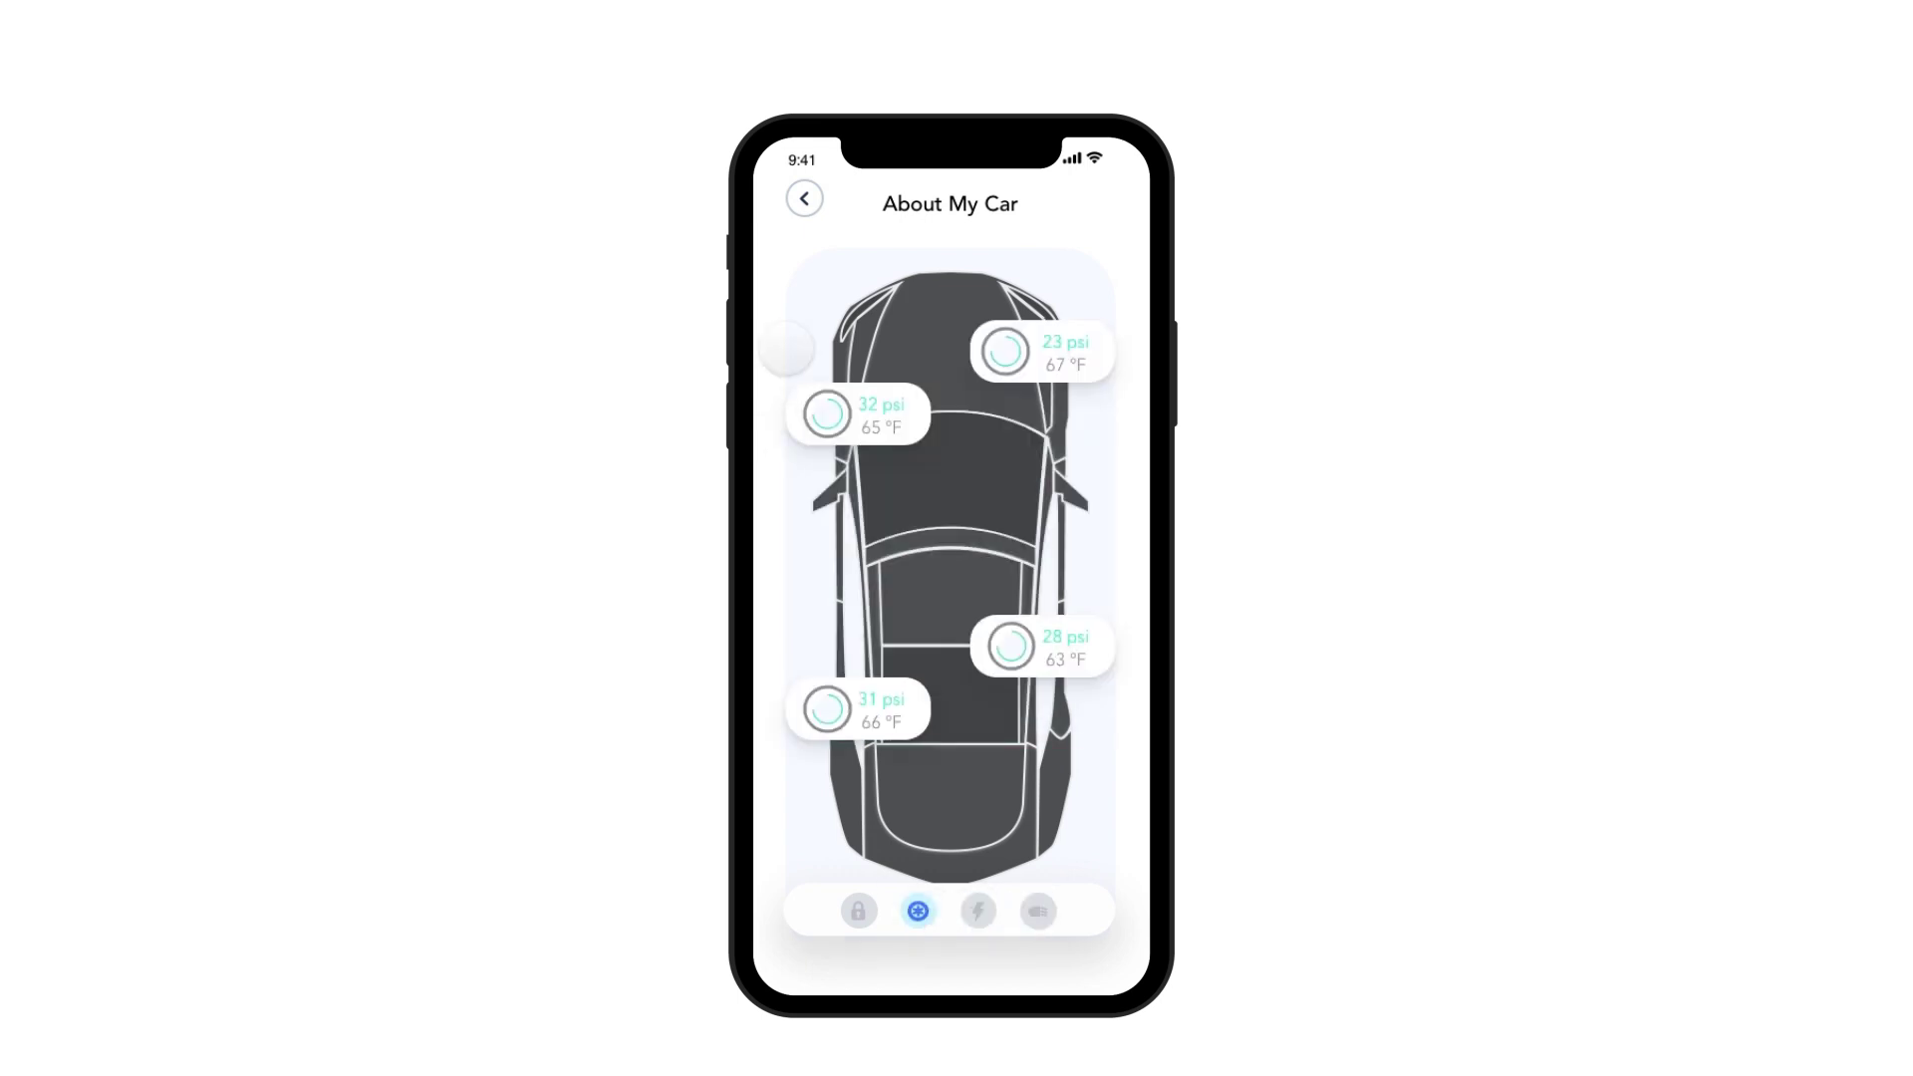
click(804, 199)
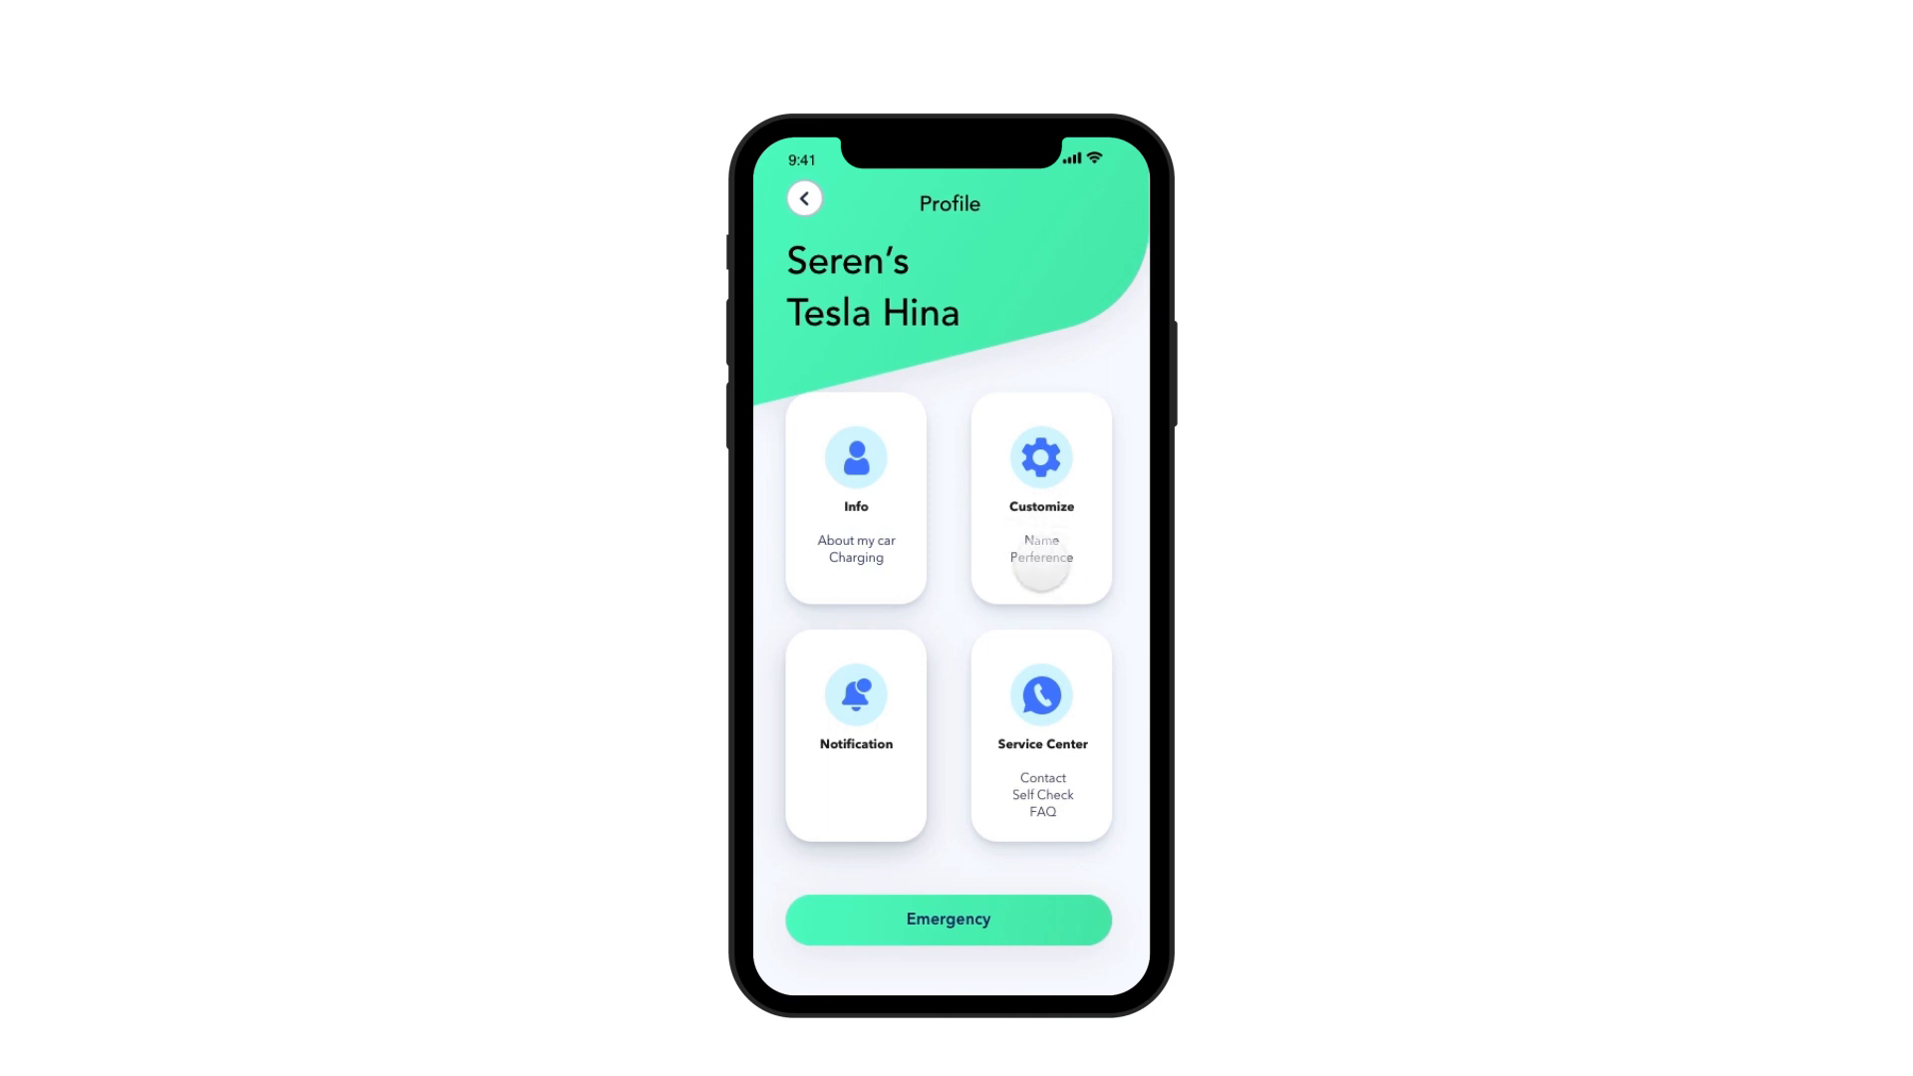
click(867, 697)
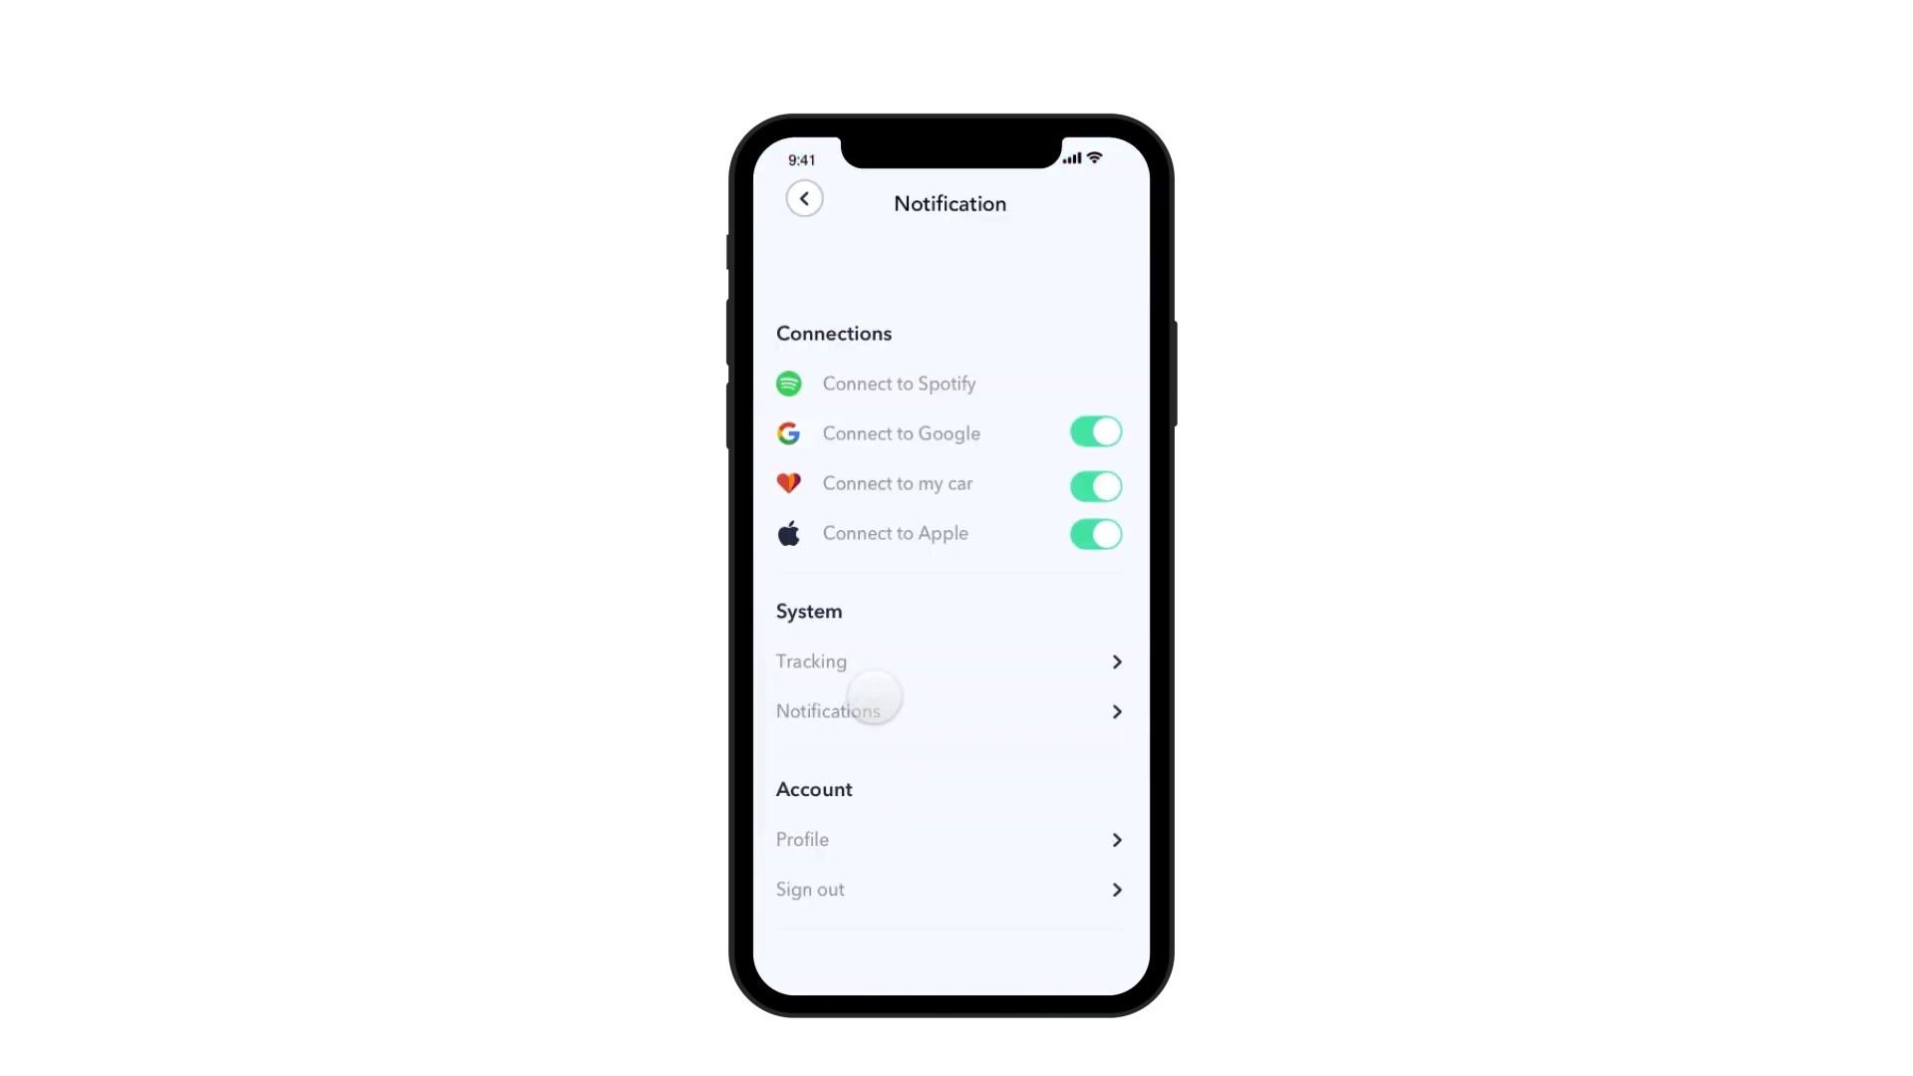
click(803, 199)
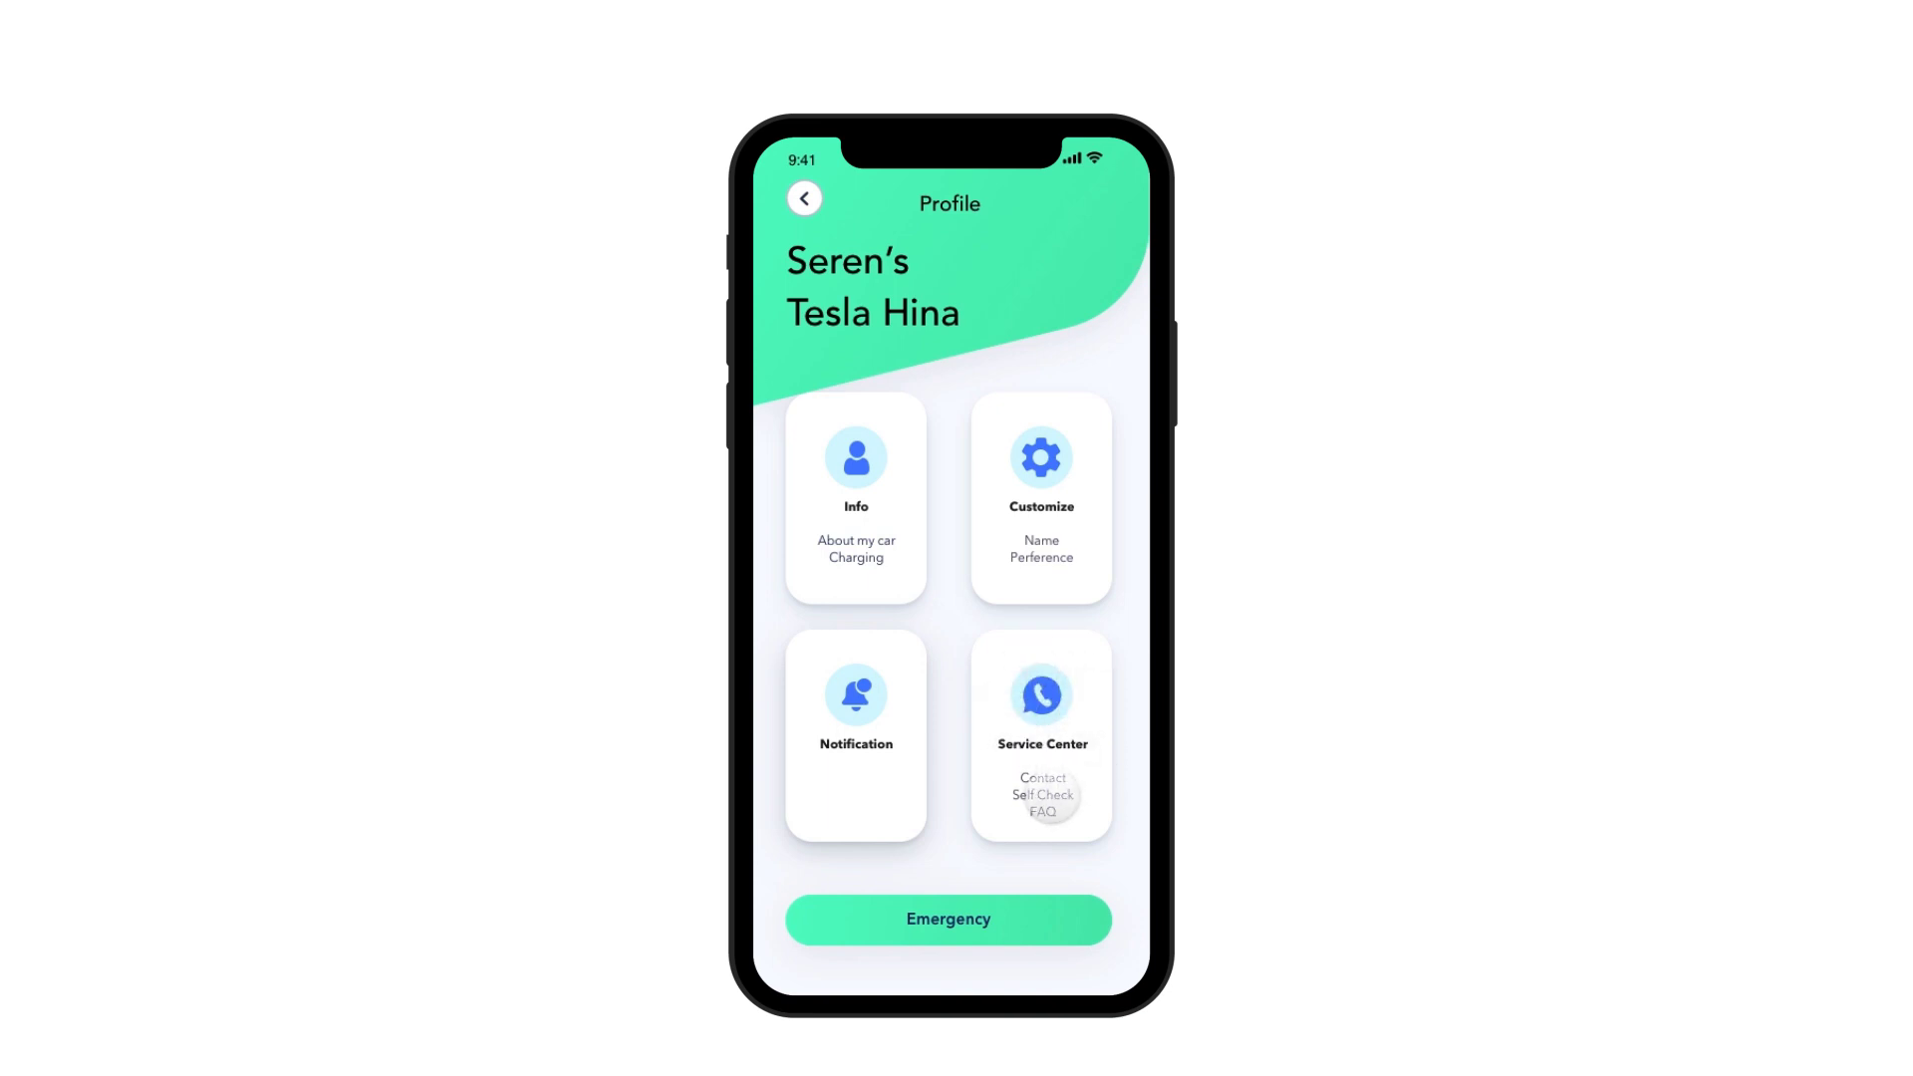
Open Self Check from the Service Center card to see engine gauges and OBD scan
click(1053, 796)
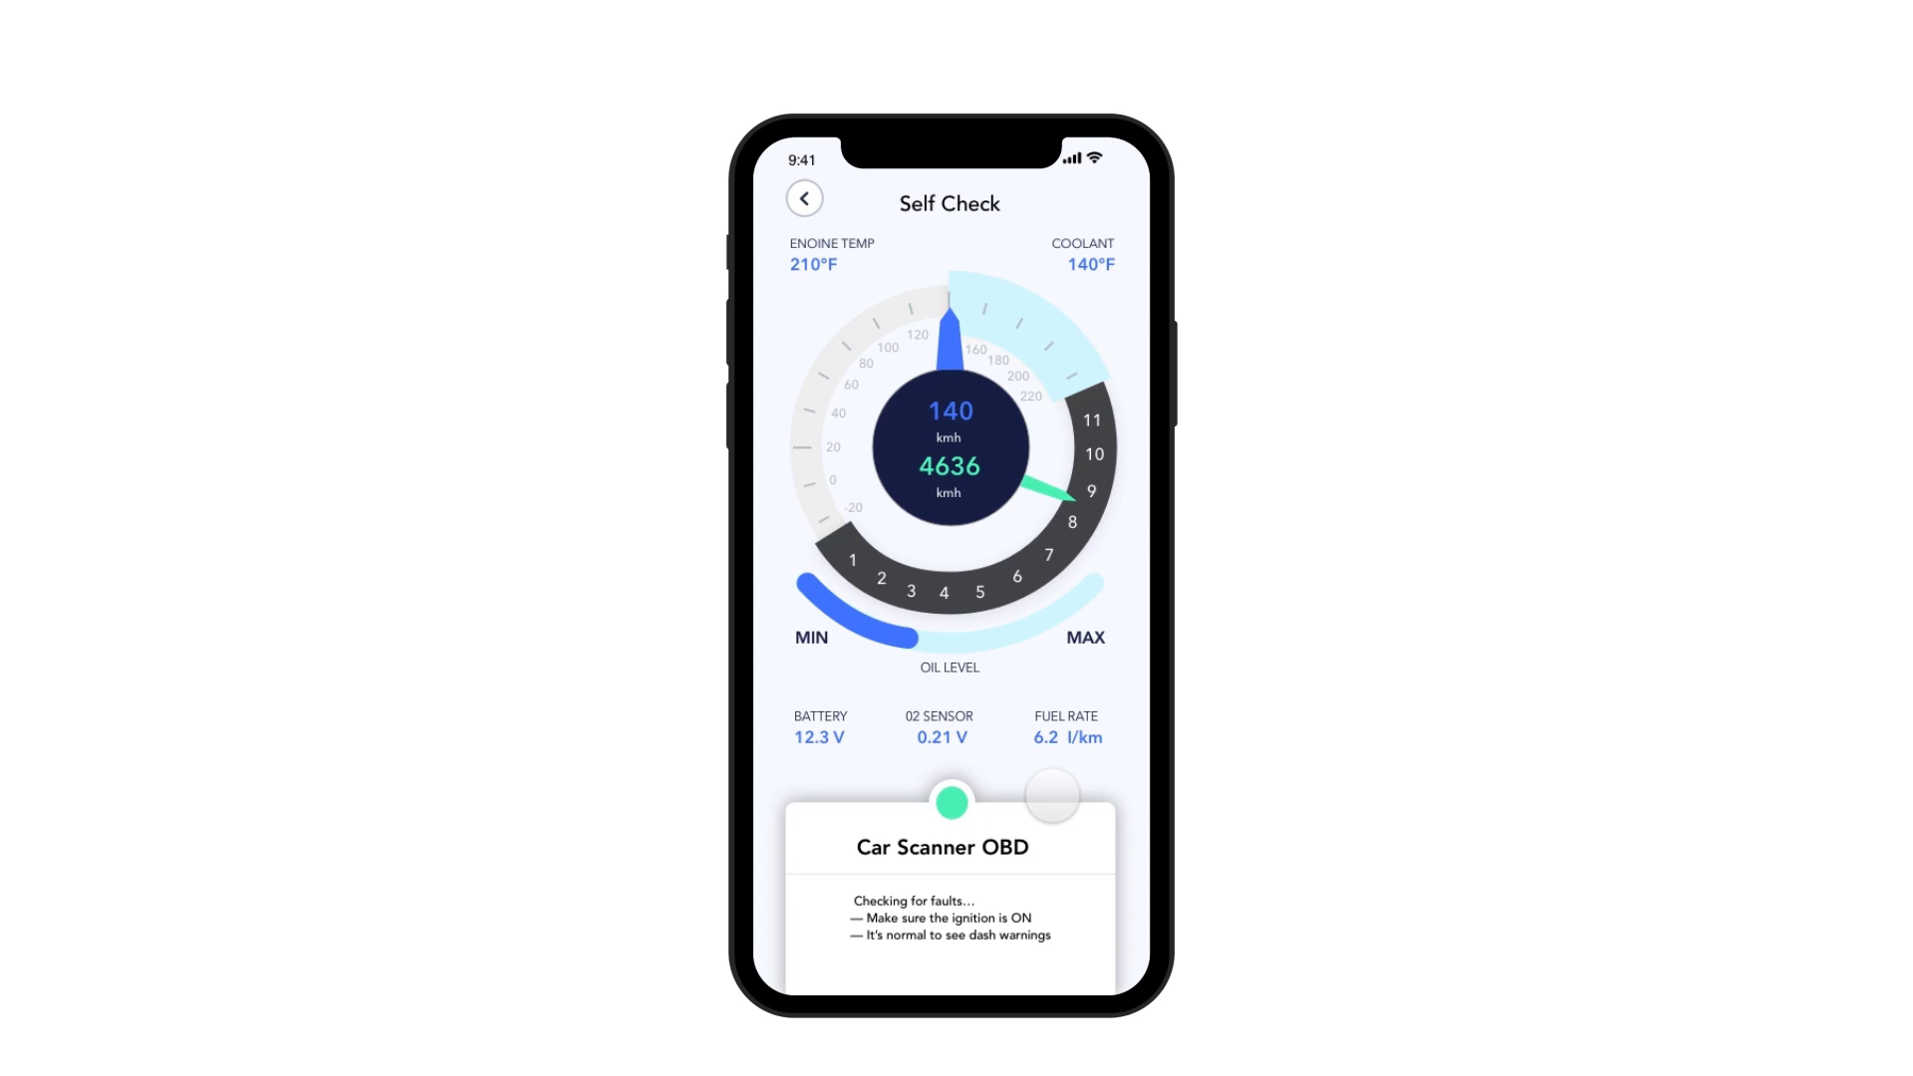